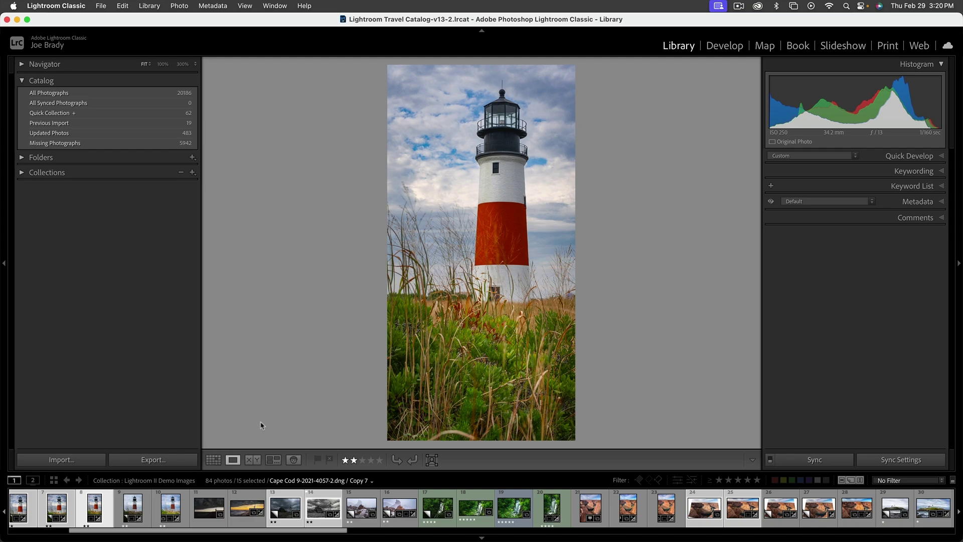
Show Lightroom II Demo Images as a thumbnail grid and expand the Collections panel
key("g")
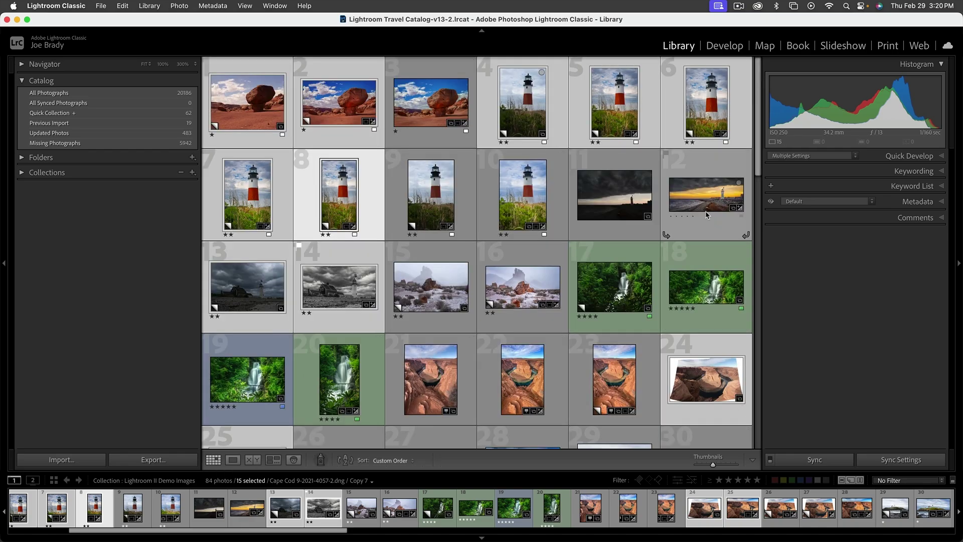
left_click_drag(757, 181, 752, 117)
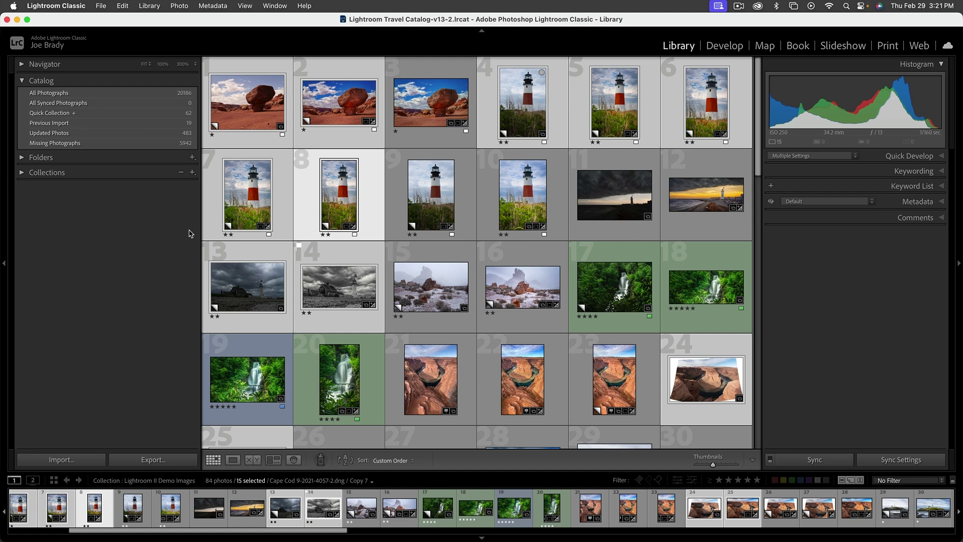
left_click(23, 172)
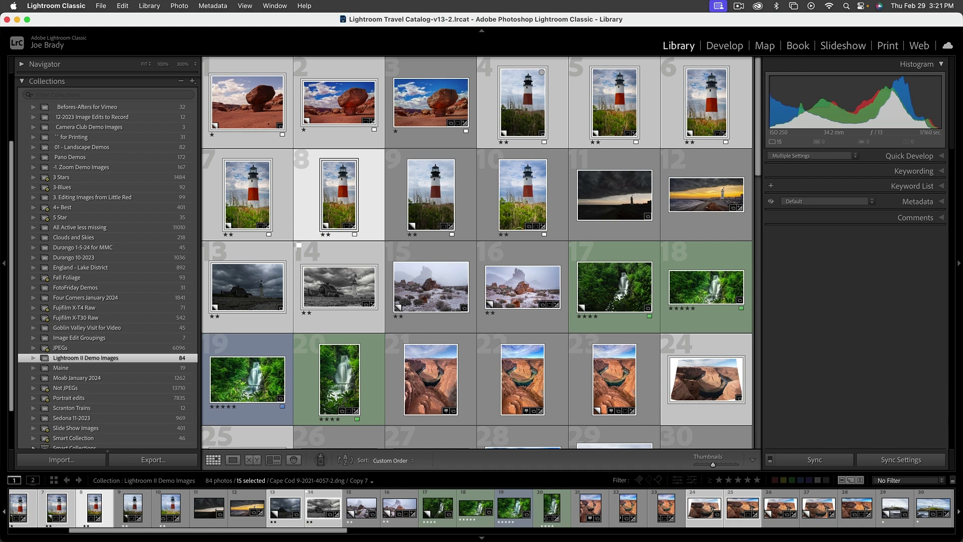
scroll(120, 360, "up", 5)
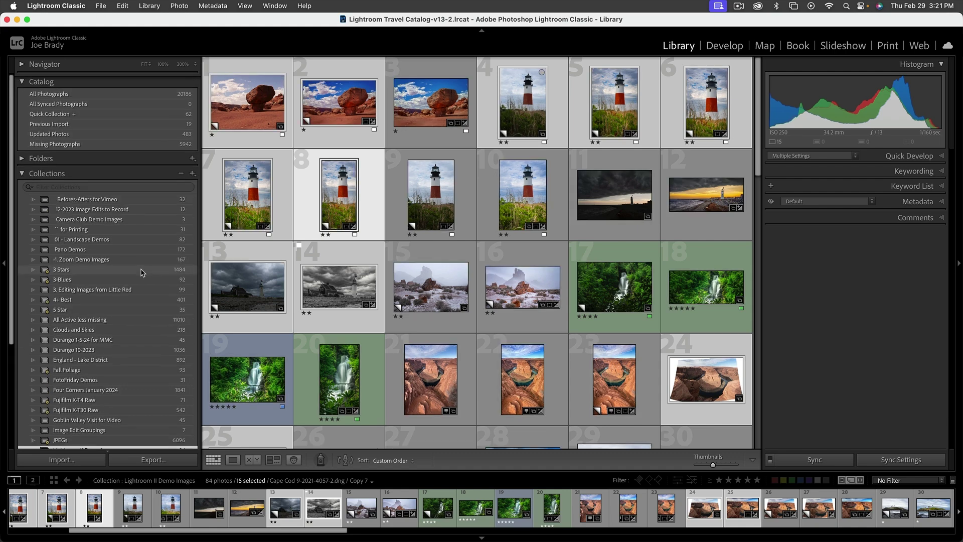
Display All Photographs, the full 20,186-image catalog, and scroll through the grid
left_click(64, 93)
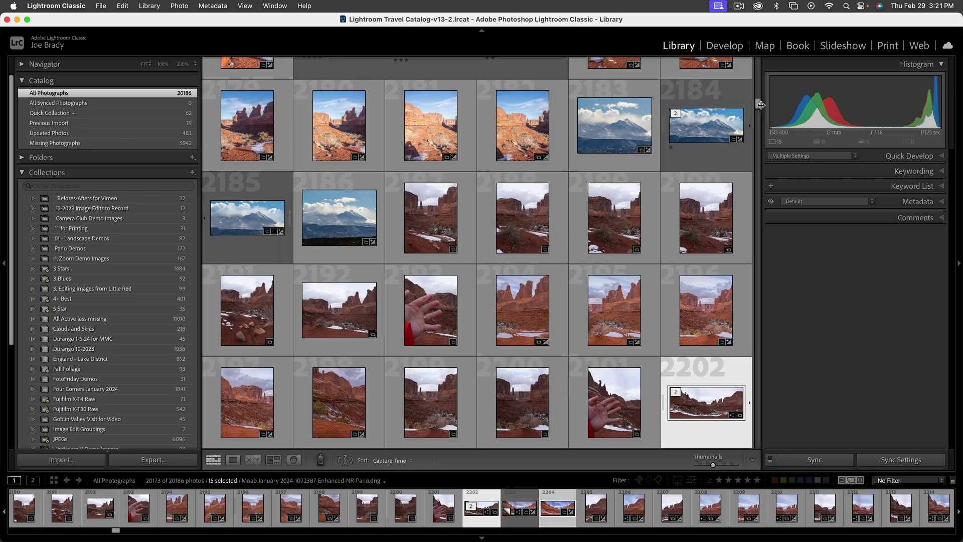
left_click_drag(758, 100, 756, 55)
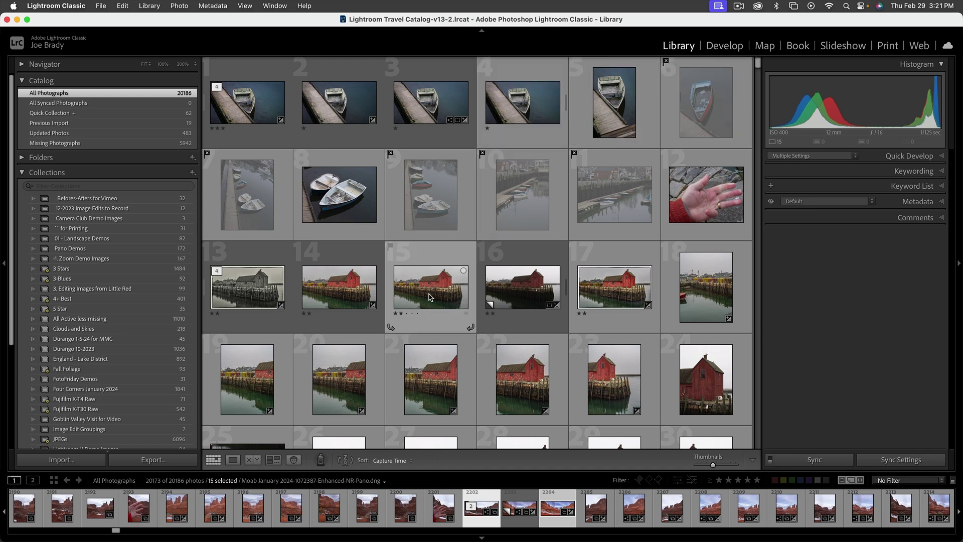
Enlarge the red Rockport Motif 1 shack photo in Loupe view with camera and exposure info overlaid
double_click(588, 300)
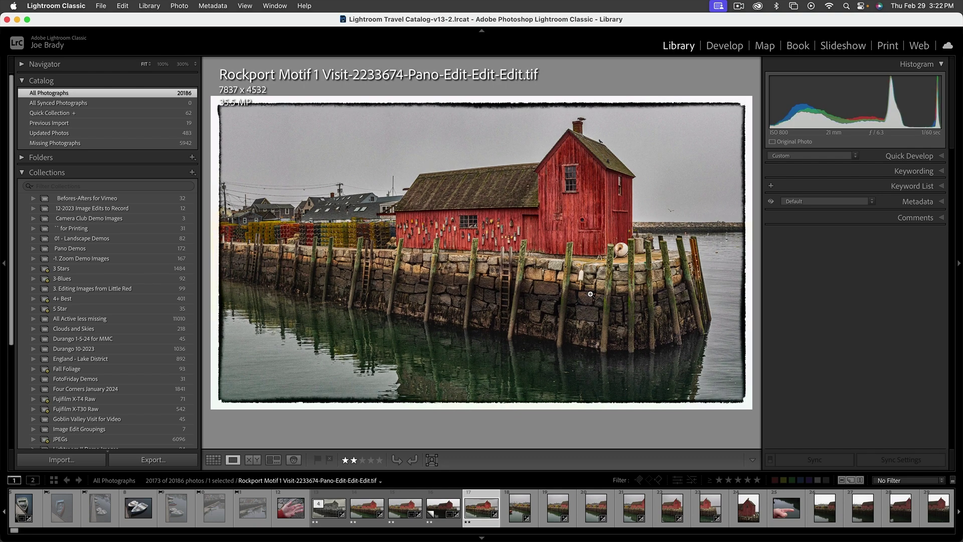
key("i")
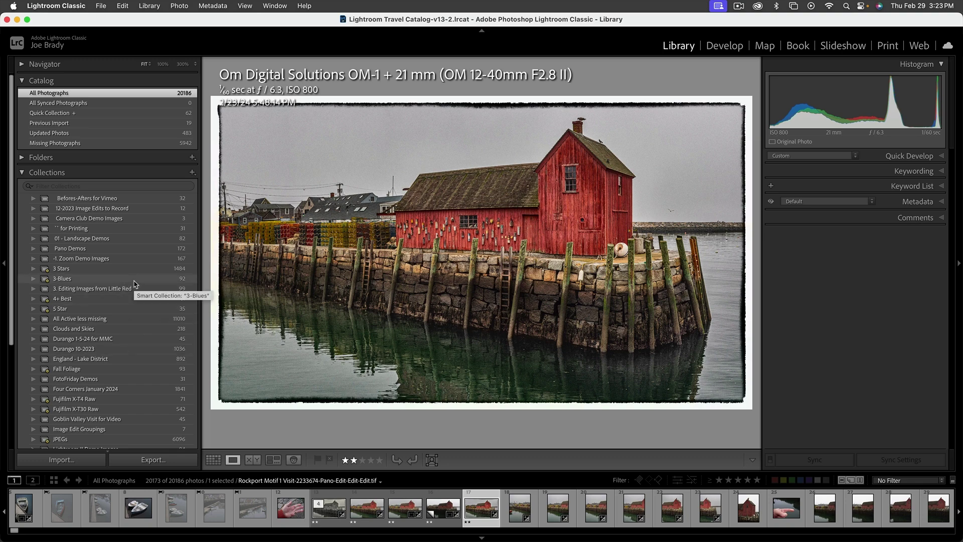
Open Lightroom II Demo Images and select photos 1, 2 and the lighthouse through photo 8
scroll(114, 326, "down", 5)
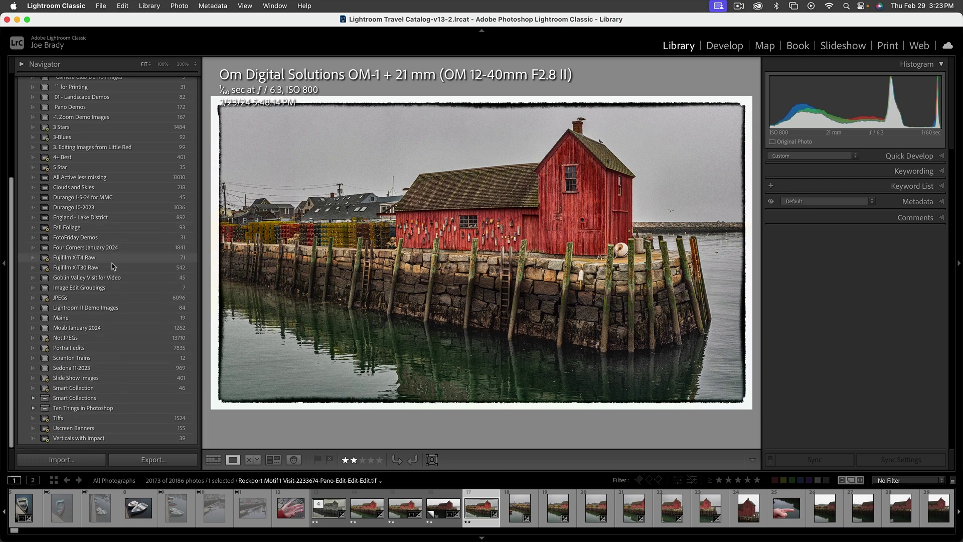
left_click(115, 308)
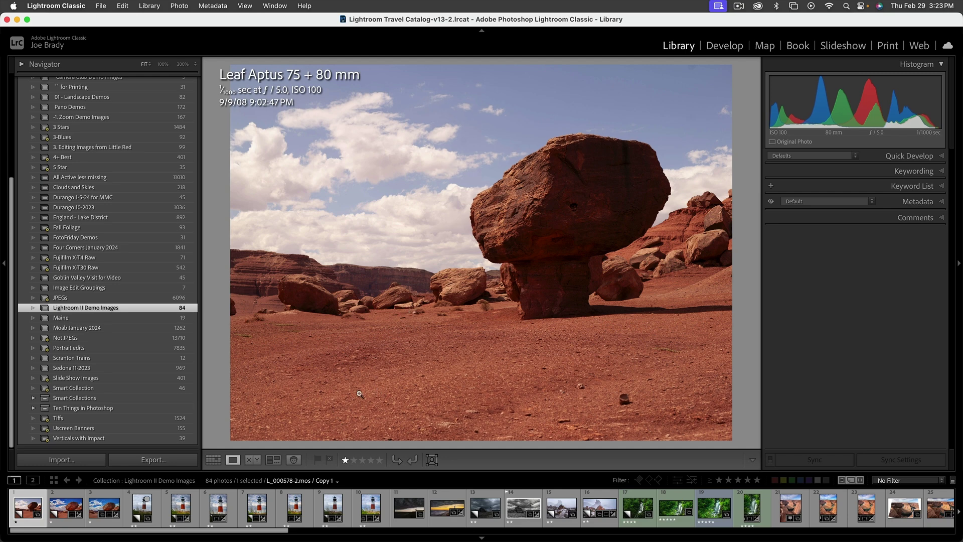
left_click(144, 509)
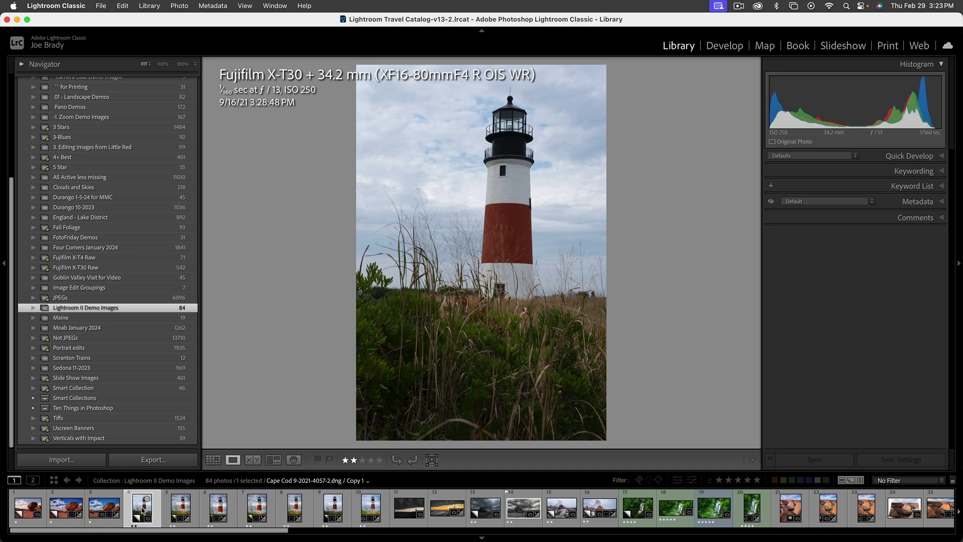
left_click(295, 508, "shift")
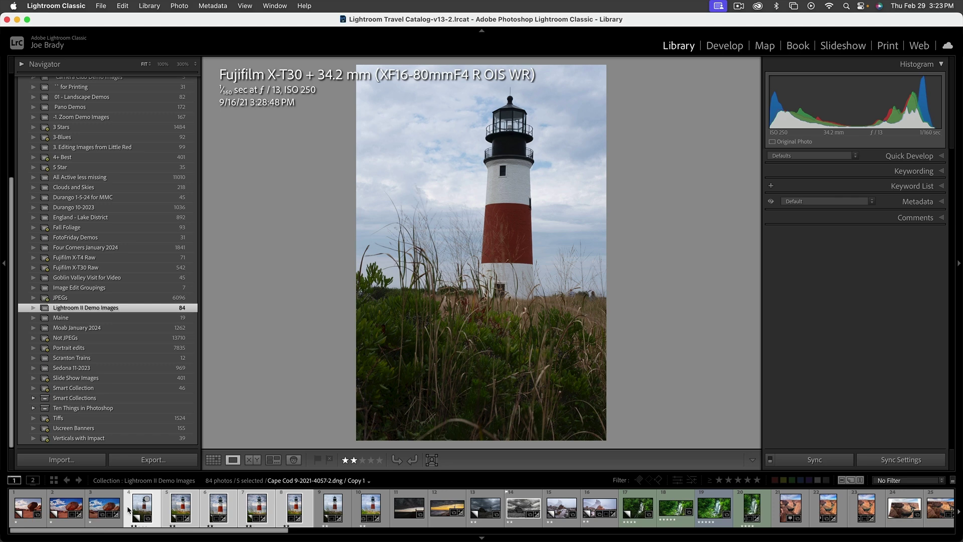
left_click(29, 511, "super")
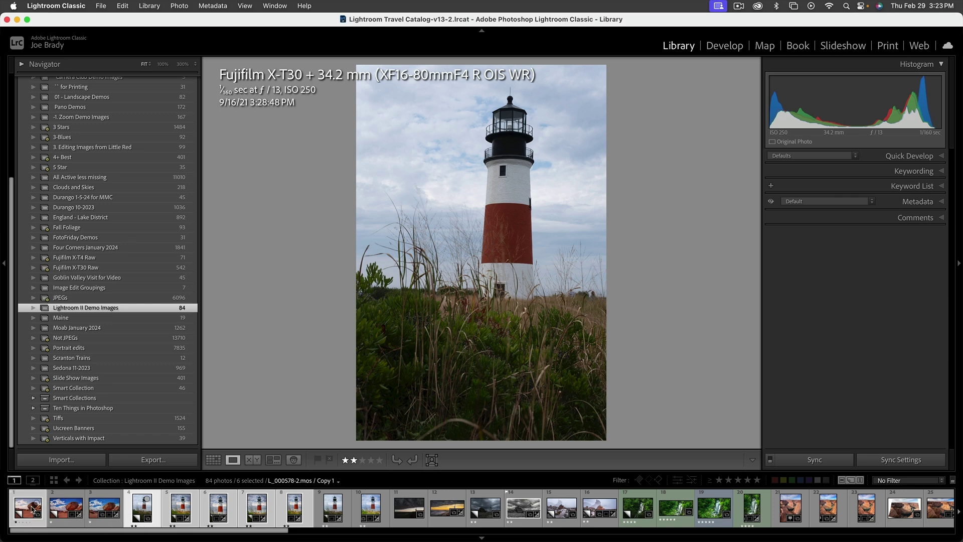
left_click(61, 511, "super")
Add photos 13, 14, 24, 41 and 42 to the selection, making 13 selected
scroll(345, 503, "right", 3)
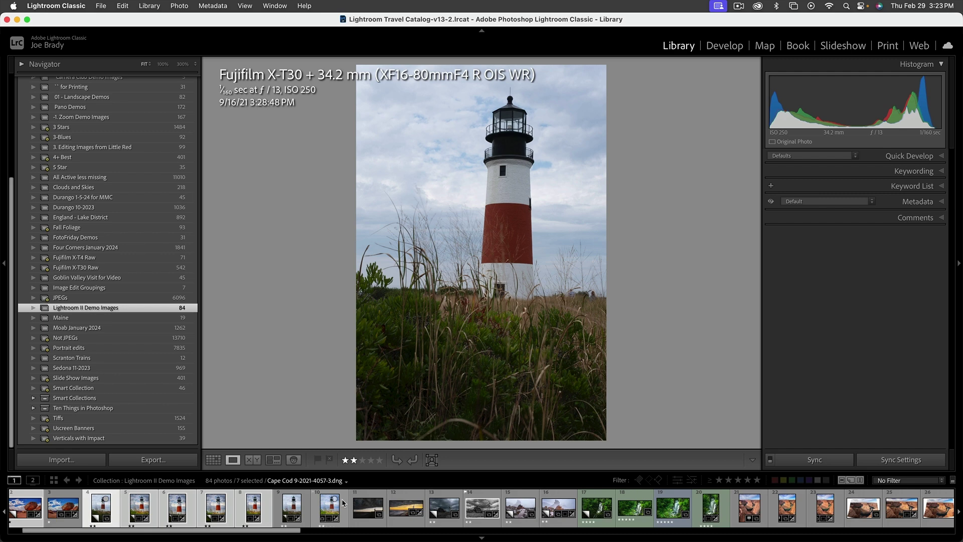
scroll(344, 502, "right", 1)
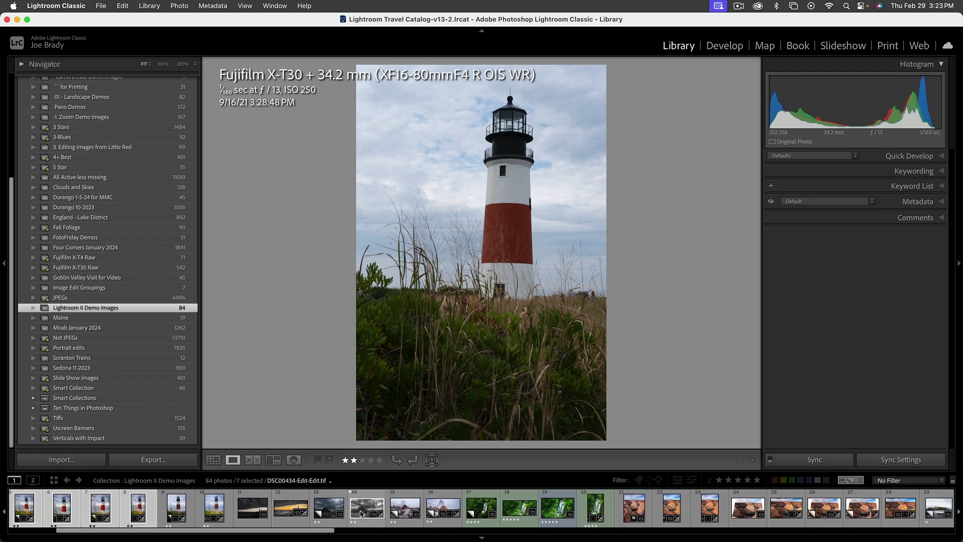
left_click(340, 513, "super")
left_click(366, 511, "super")
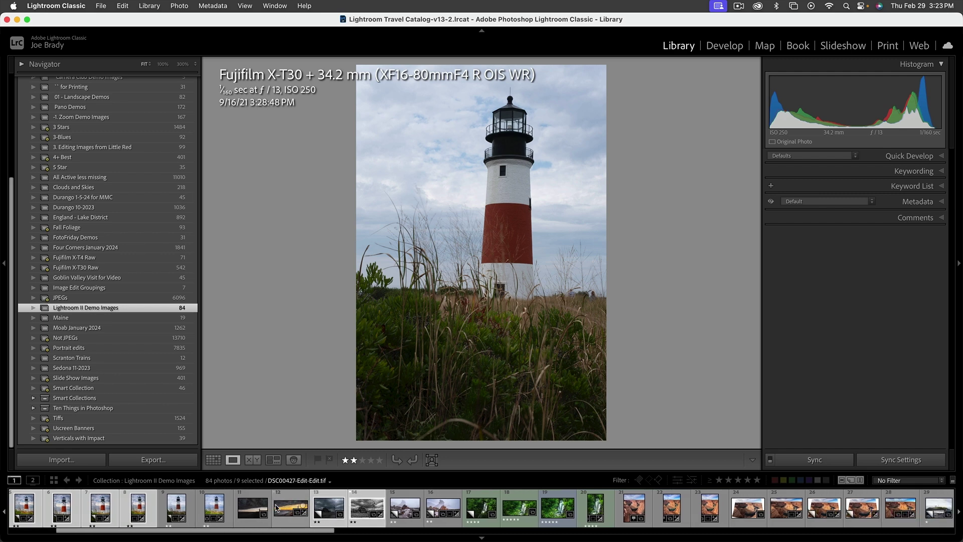
scroll(406, 517, "right", 9)
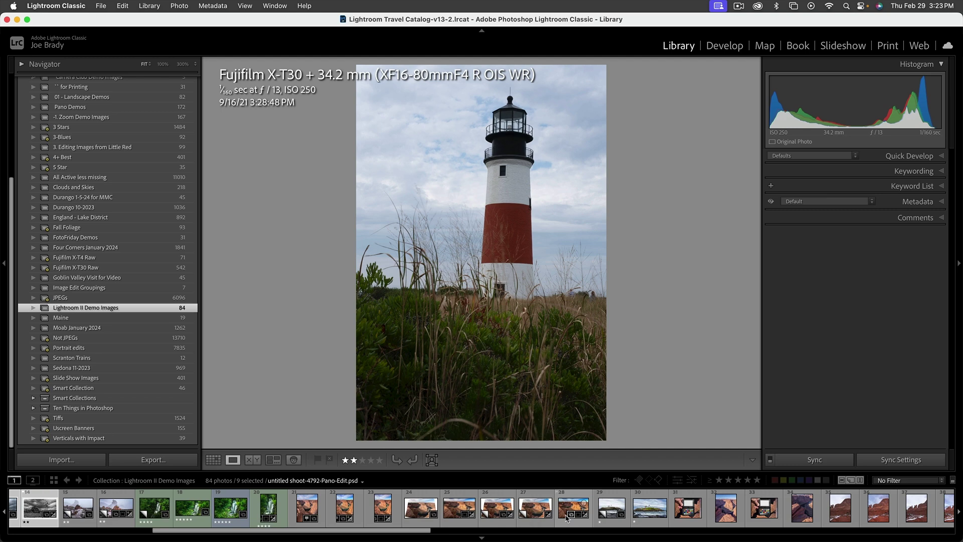
left_click(411, 509, "super")
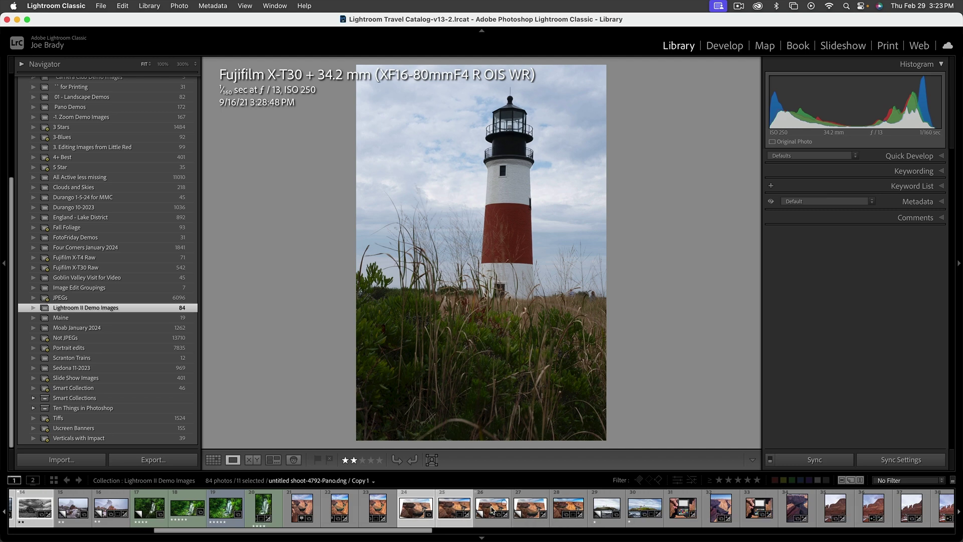
scroll(491, 510, "right", 10)
left_click(592, 508, "super")
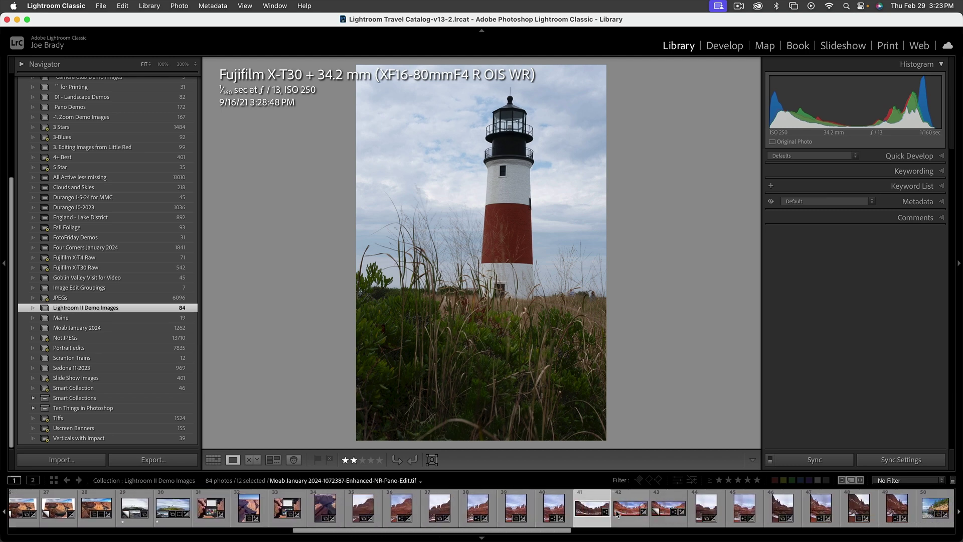
left_click(620, 512, "super")
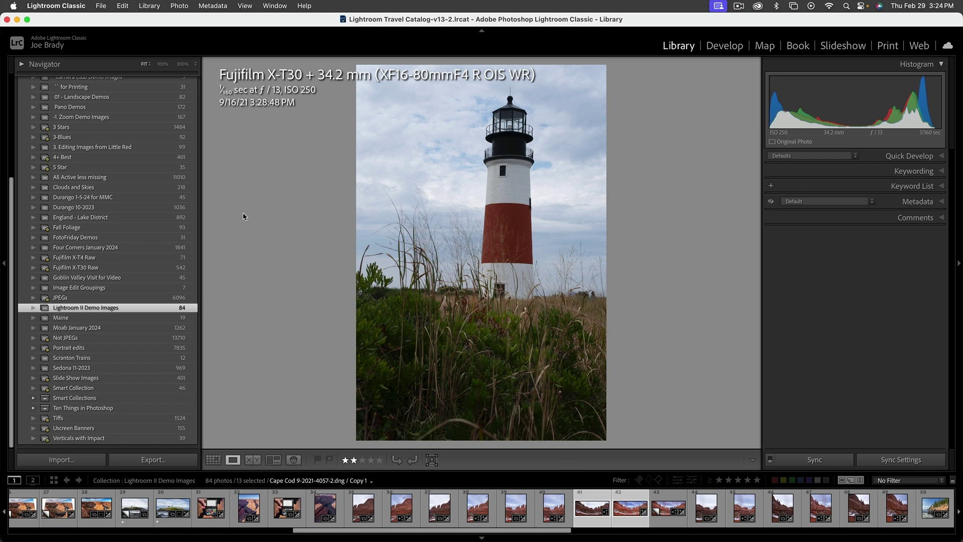
scroll(195, 219, "up", 5)
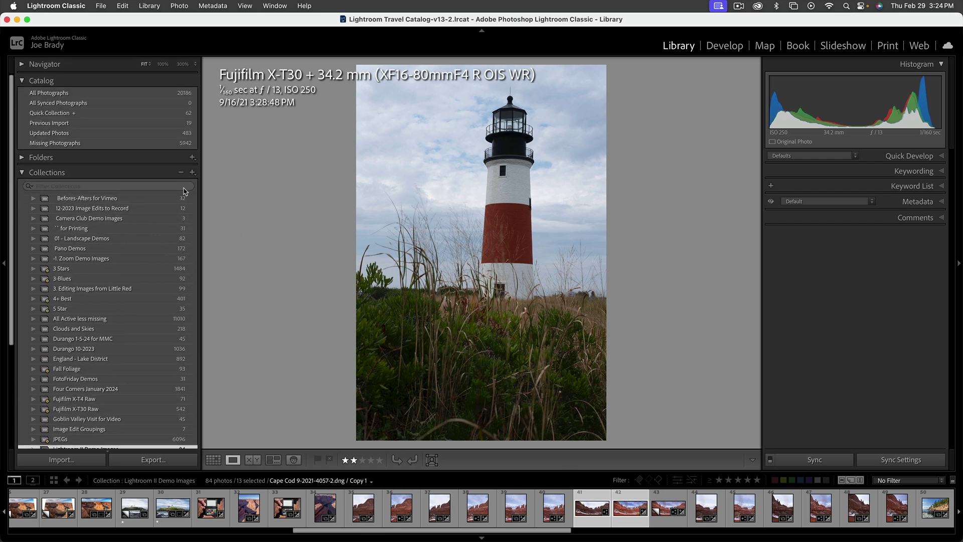
Create a collection named 'Before-After Test' that includes the 13 selected photos
left_click(192, 174)
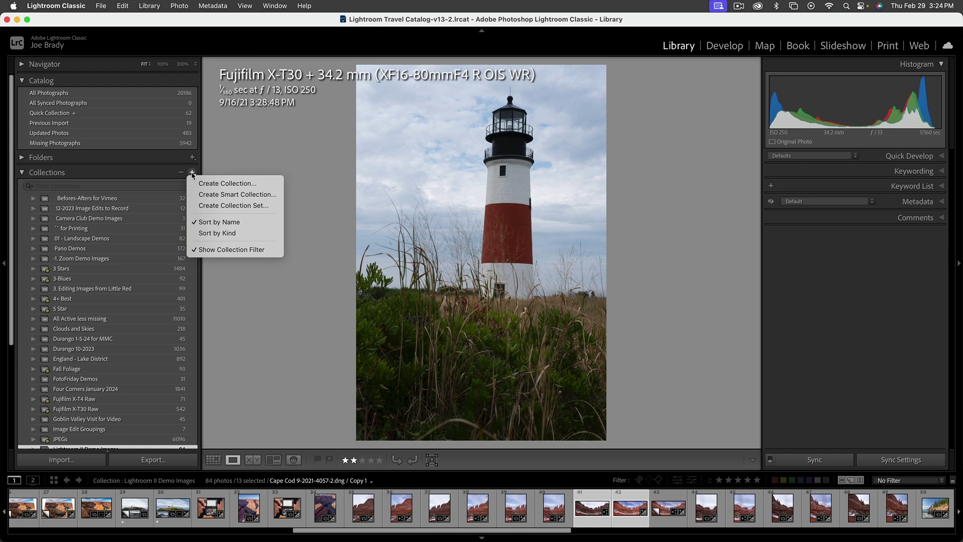
left_click(211, 183)
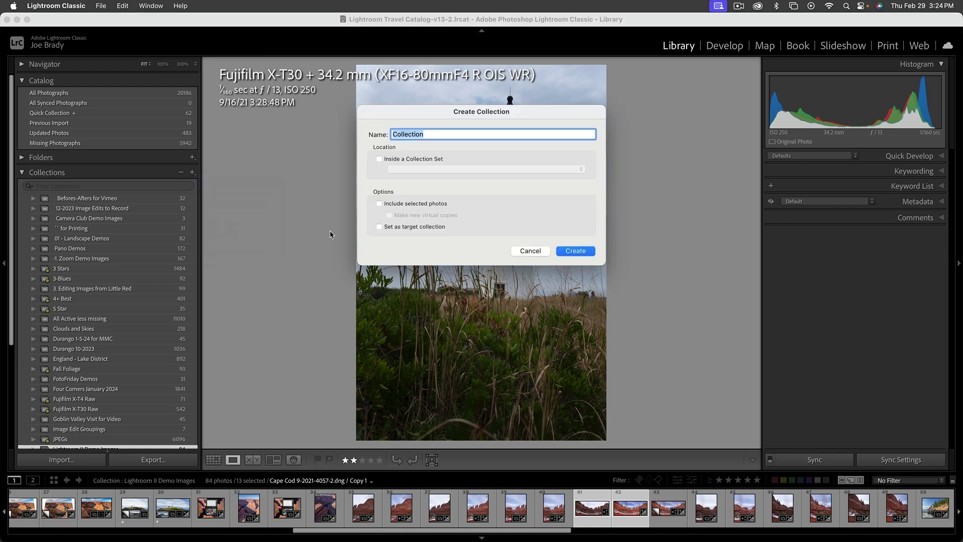
type("Before-After Test")
left_click(385, 205)
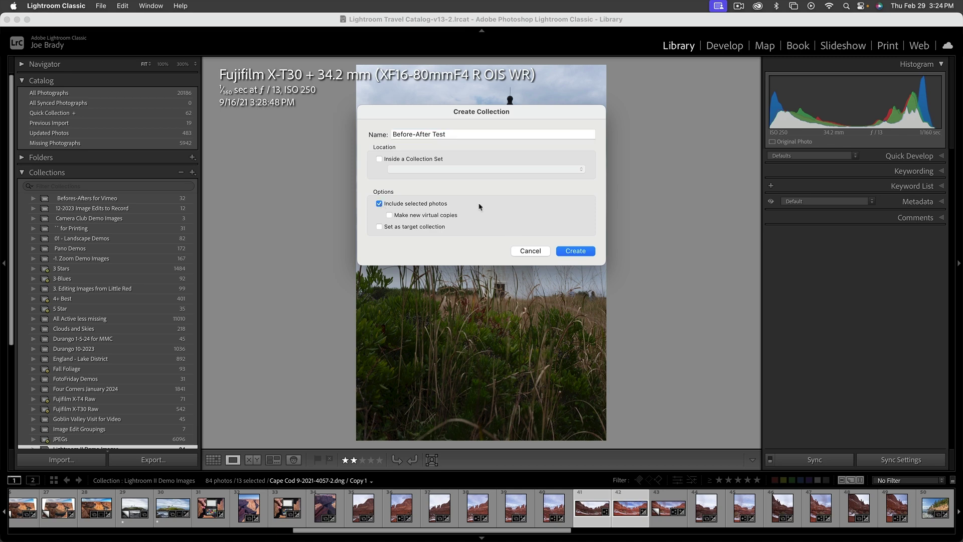
left_click(585, 253)
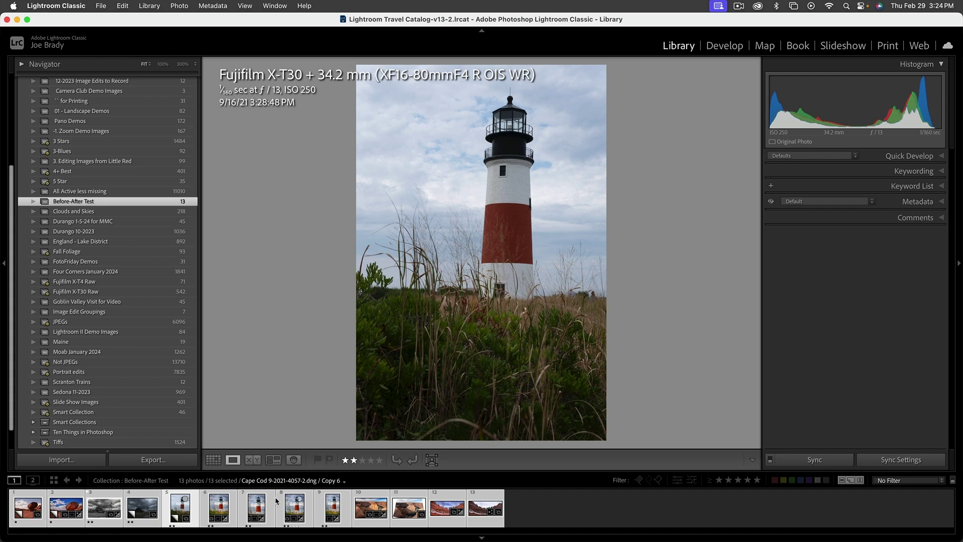
Step through the Before-After Test photos from the first to the last
left_click(29, 511)
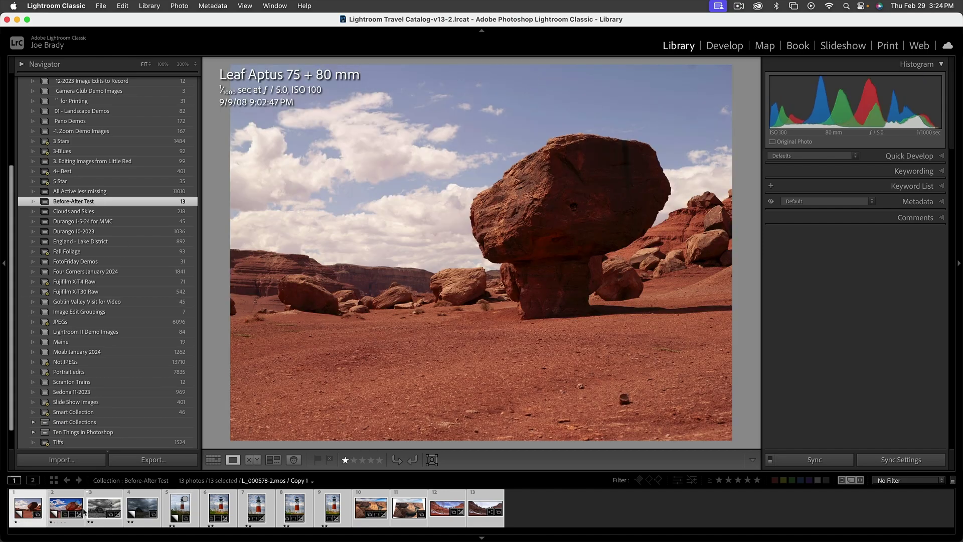
key("Right")
key("Right")
key("Right")
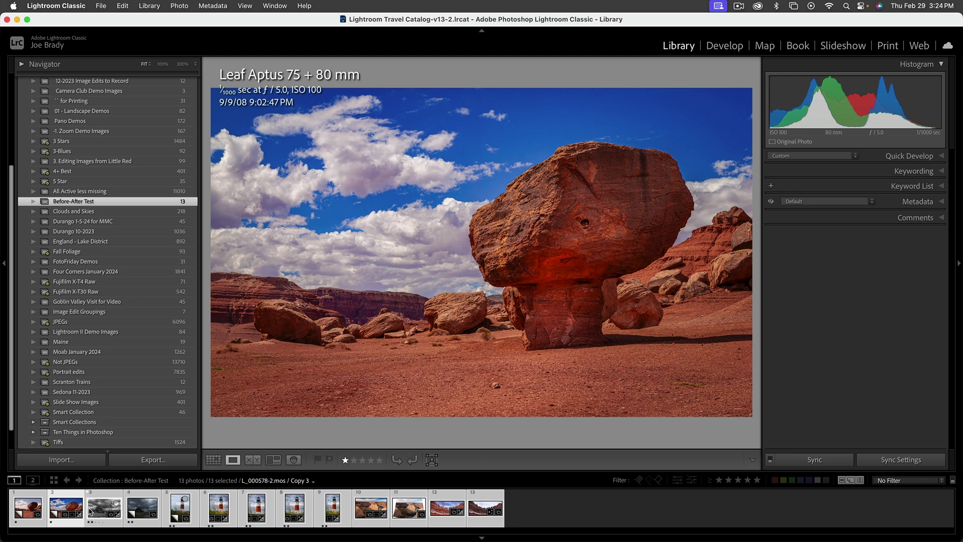
key("Right")
key("Right")
key("Right")
key("Right")
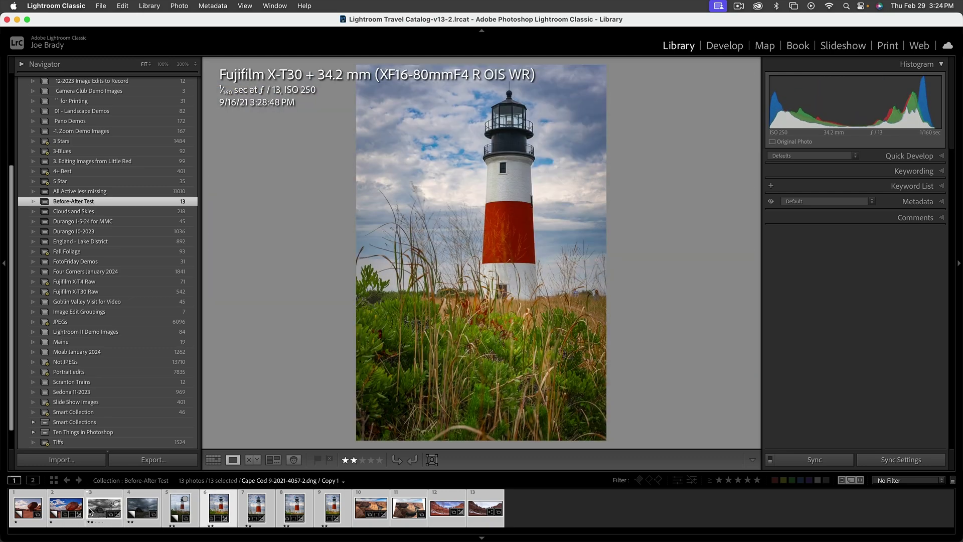
key("Right")
key("Right")
key("Right")
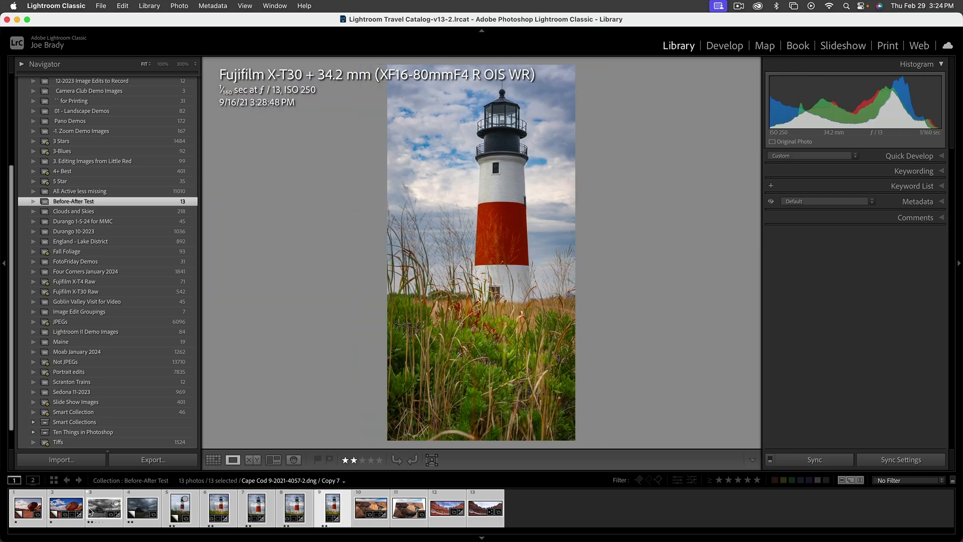
key("Right")
key("Right")
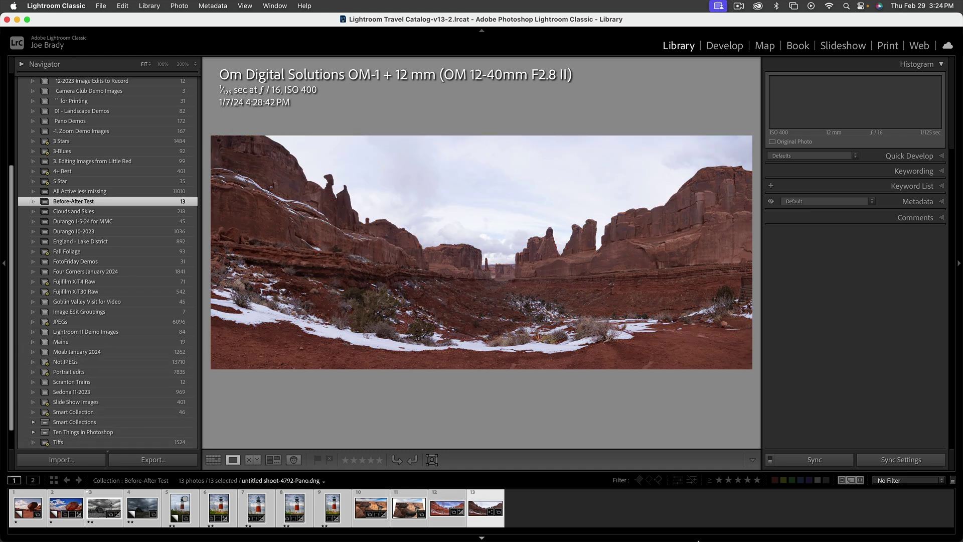
Remove the two Moab panoramas, photos 12 and 13, from the collection
left_click(624, 513)
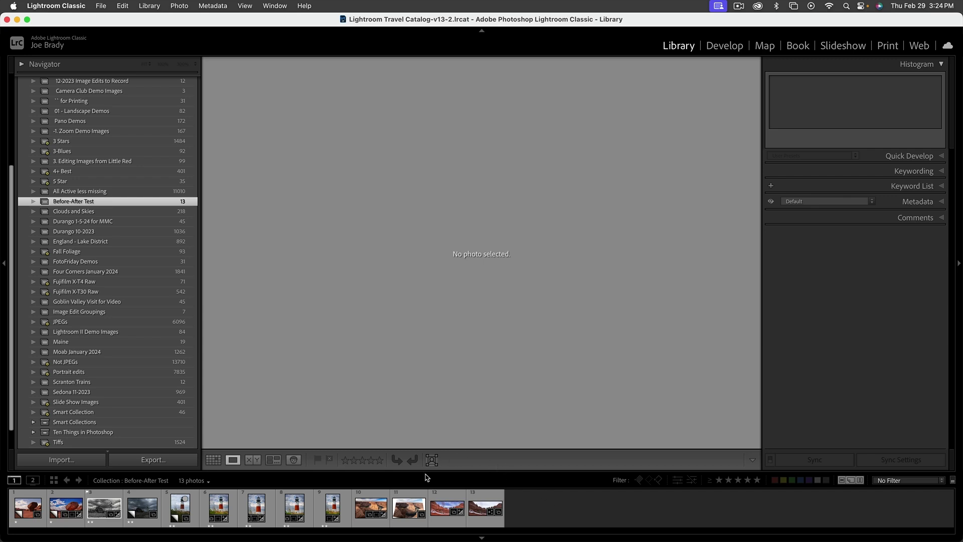
left_click(446, 507)
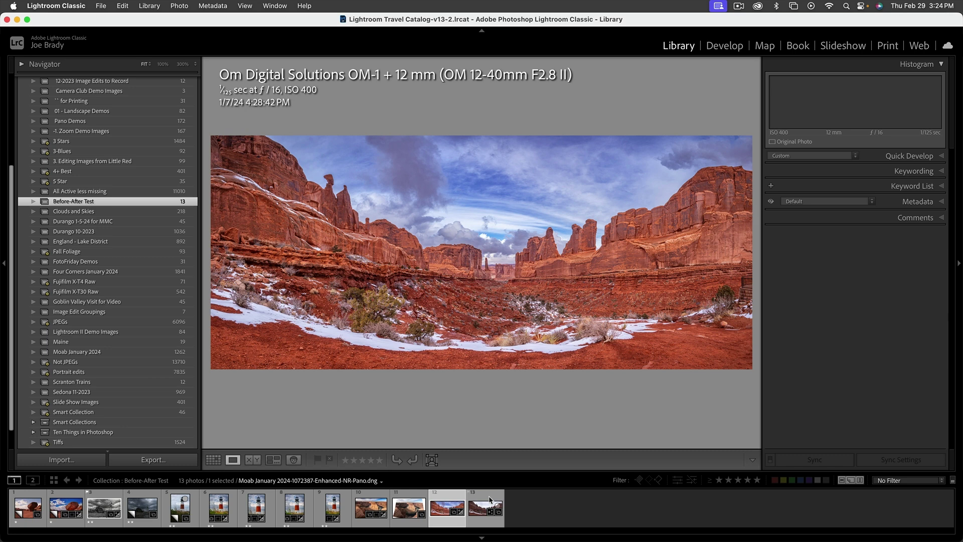
left_click(491, 500, "shift")
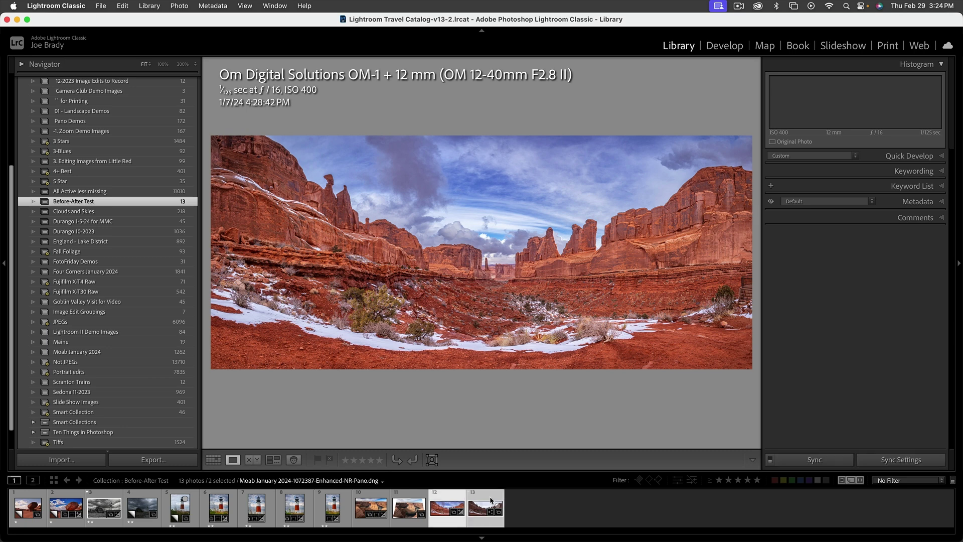
key("Delete")
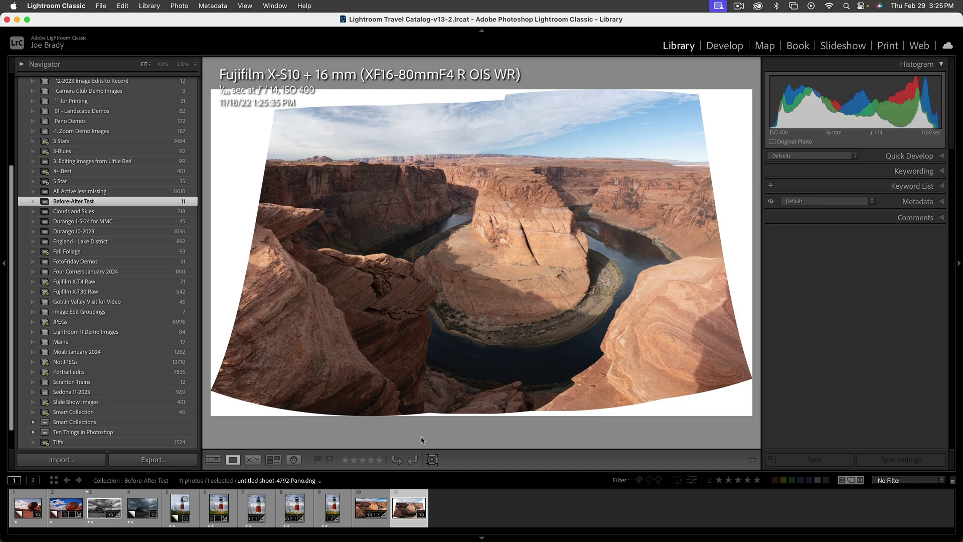
scroll(134, 242, "up", 5)
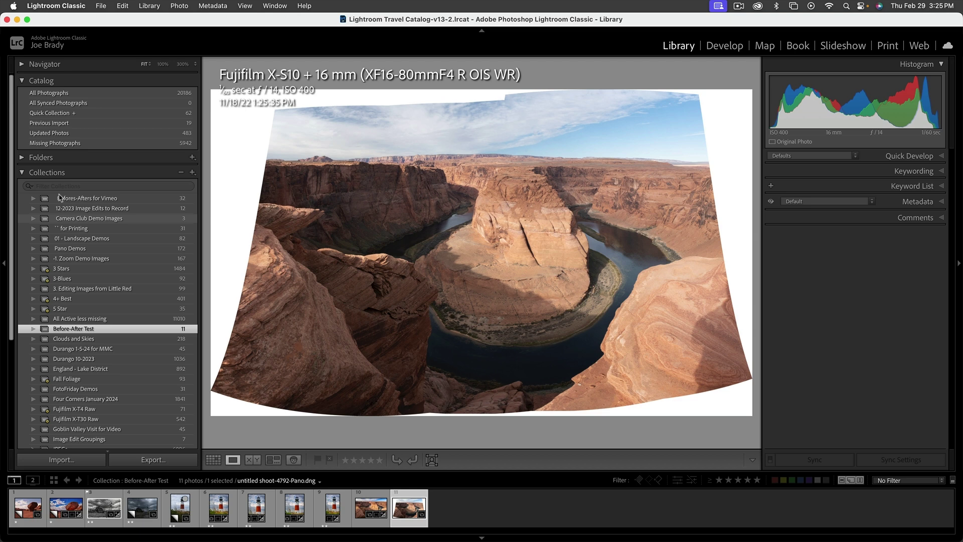
Open the Pano Demo Shots folder on Little Red T7 and display the Parking Lot panorama
left_click(22, 174)
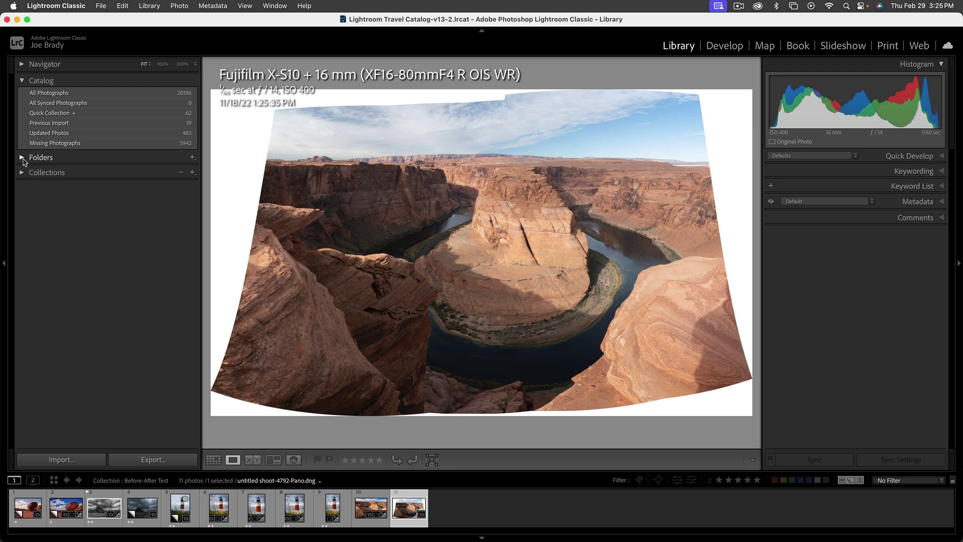
left_click(22, 158)
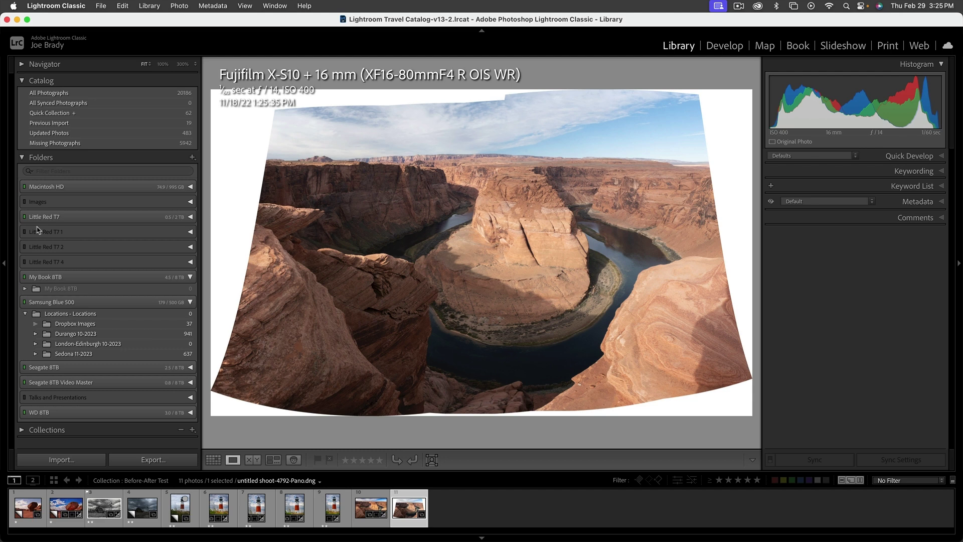
left_click(191, 216)
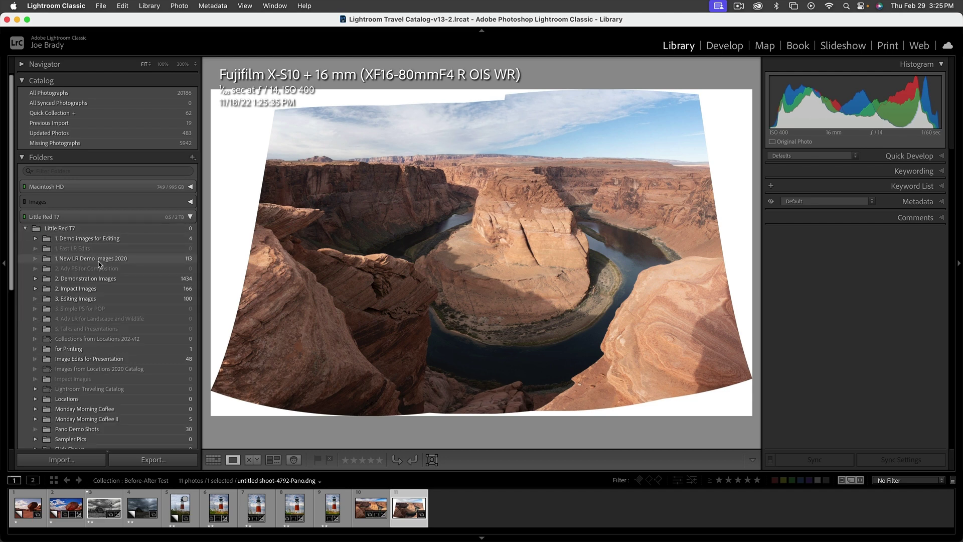
scroll(115, 353, "down", 3)
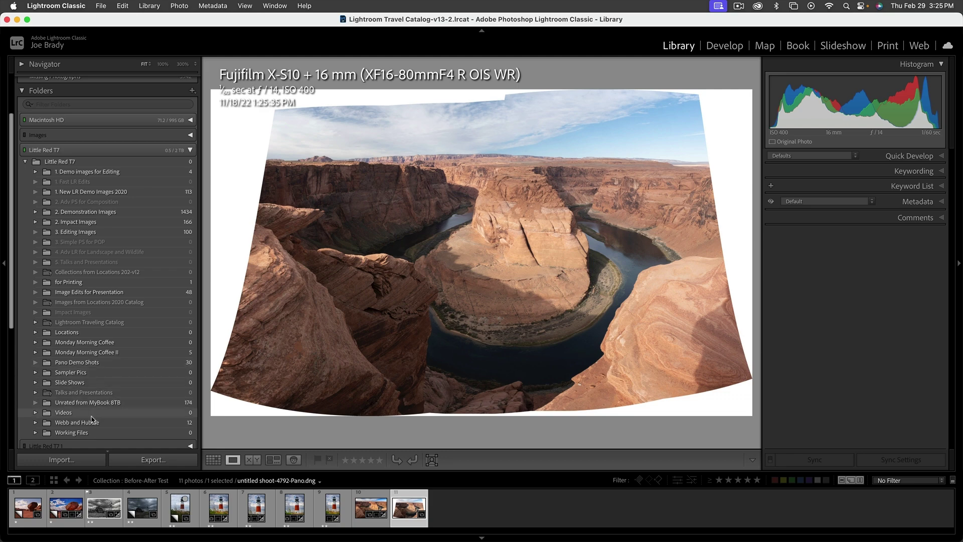
scroll(92, 426, "down", 3)
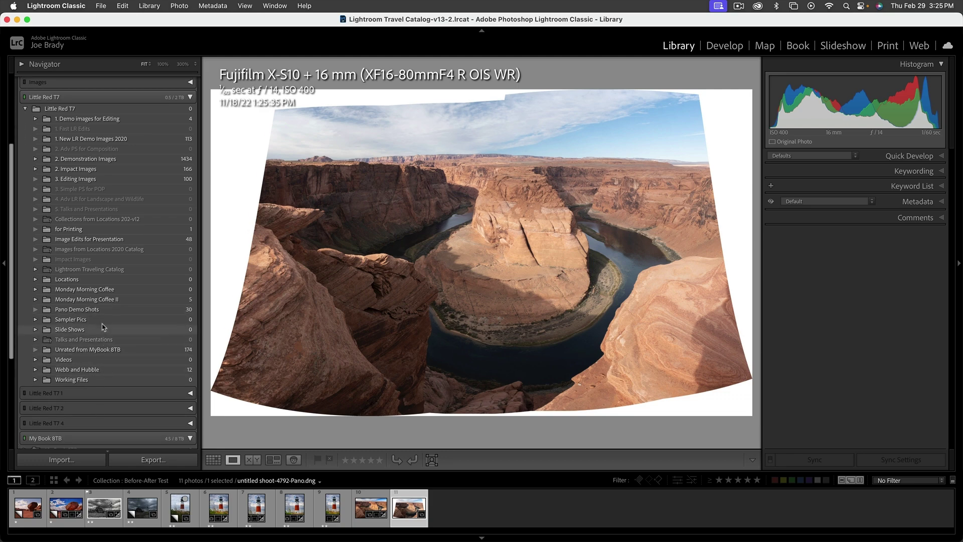
left_click(101, 311)
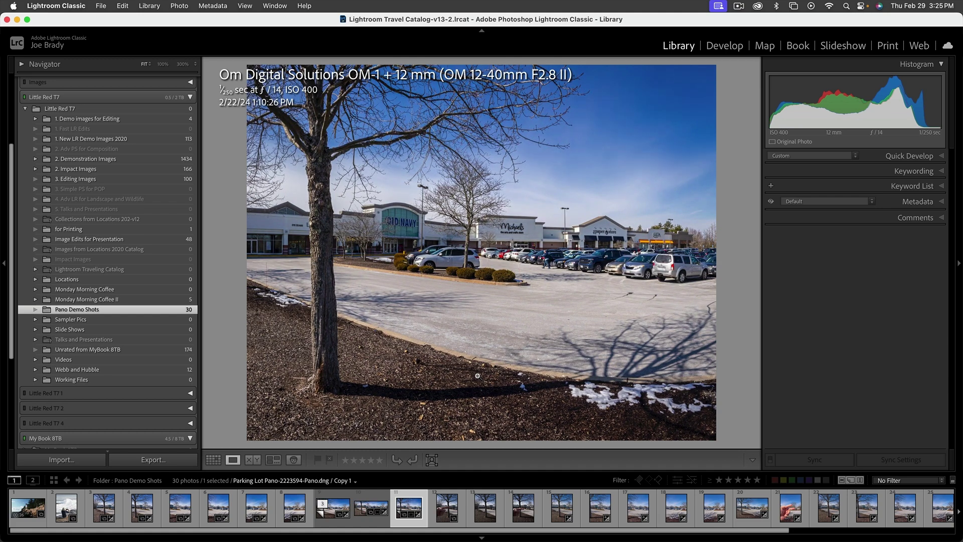
key("Left")
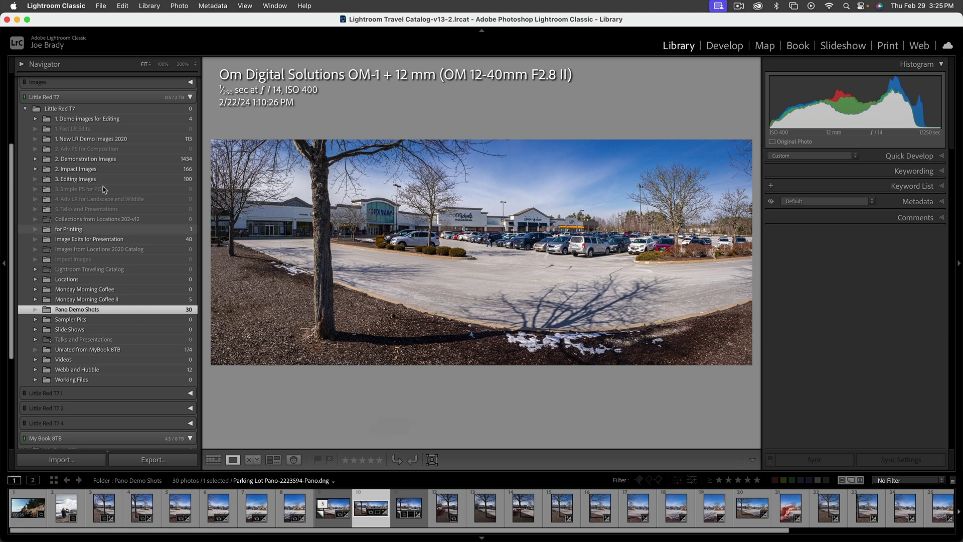
scroll(82, 148, "up", 3)
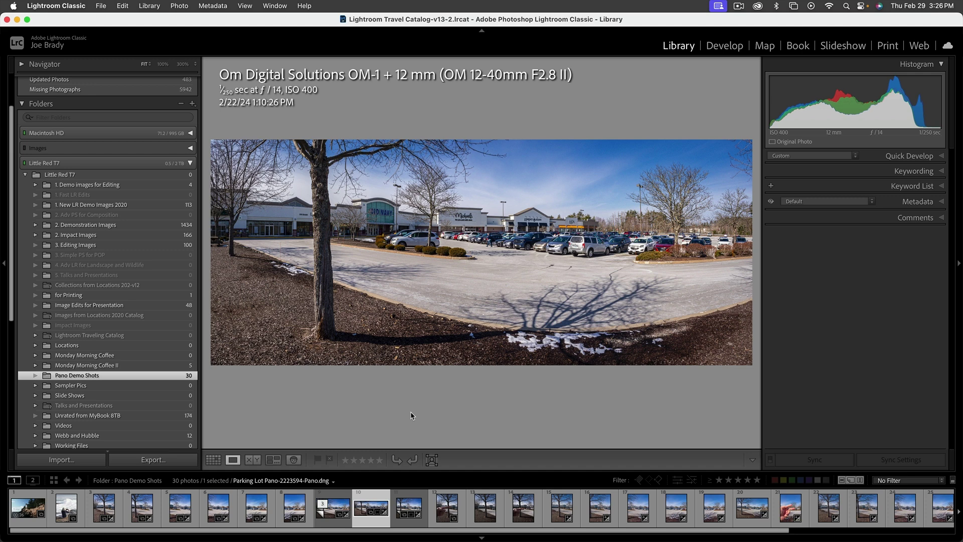
Begin removing the Parking Lot panorama from the catalog, then cancel to keep it
key("Delete")
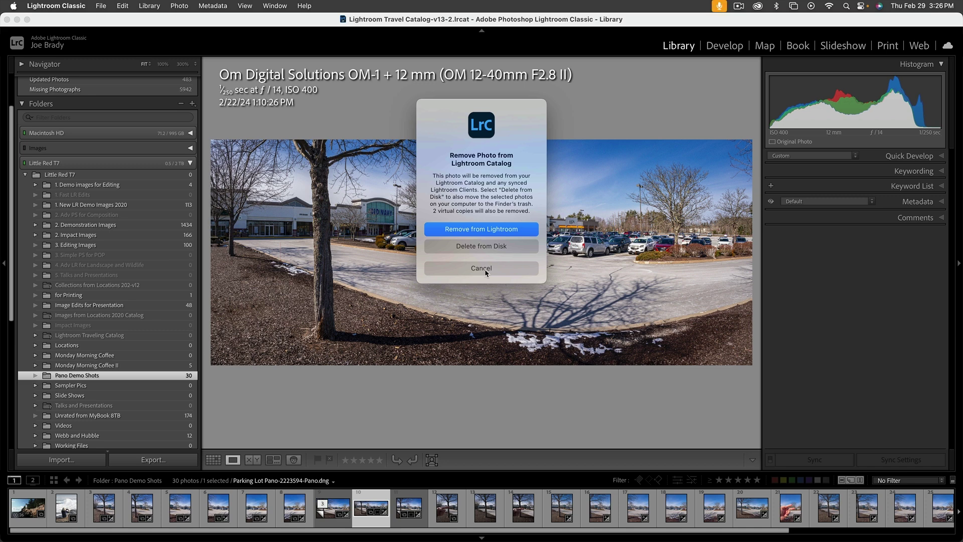
left_click(484, 269)
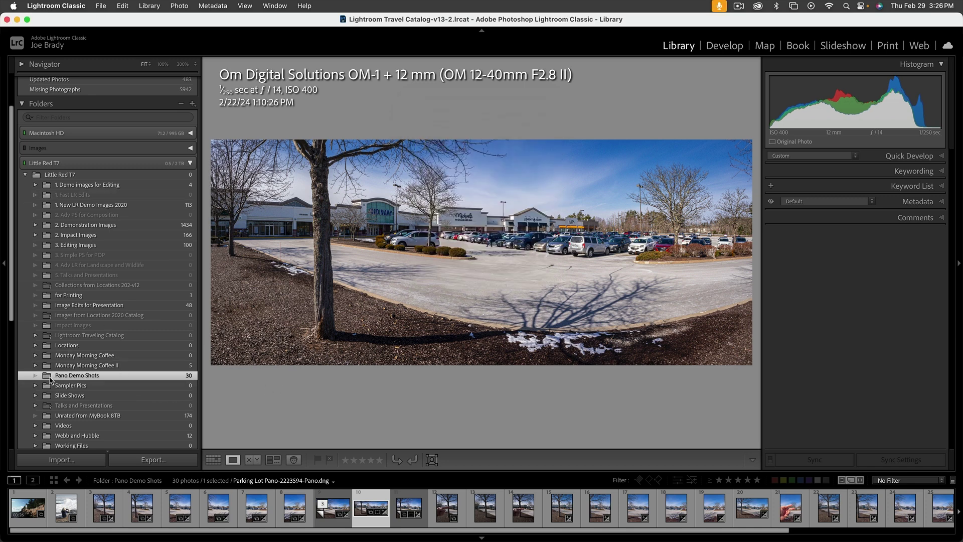
Open the 2. Impact Images folder under Little Red T7, showing its 166 photos
left_click(37, 179)
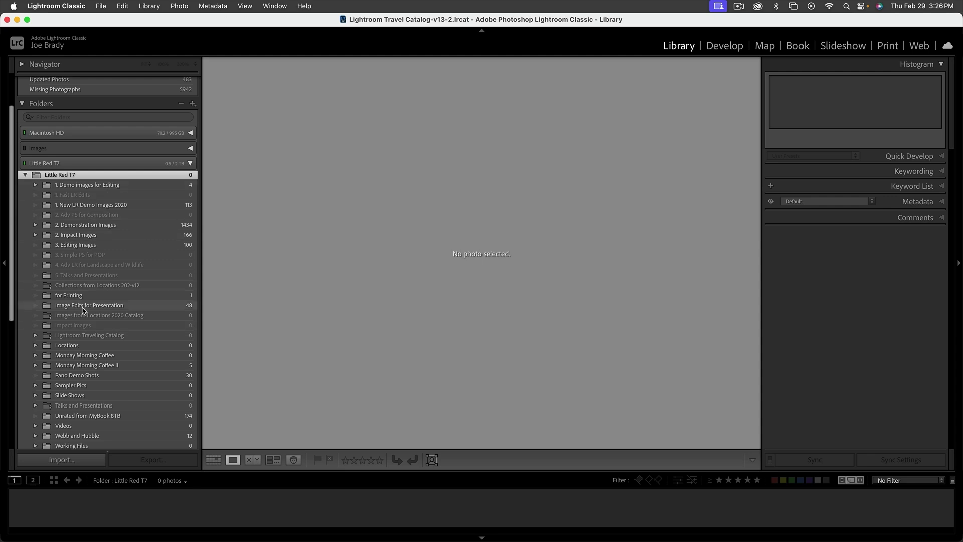
scroll(144, 379, "down", 5)
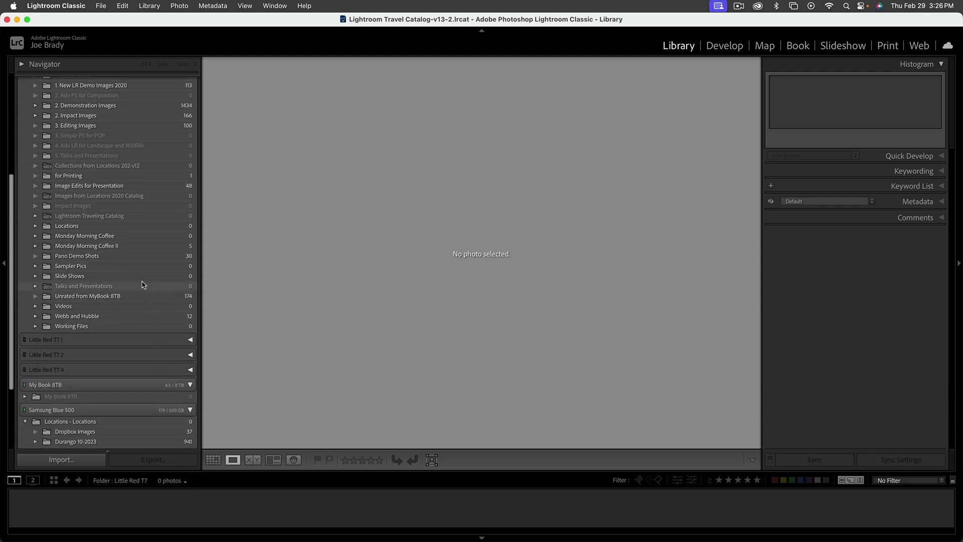
scroll(144, 280, "up", 5)
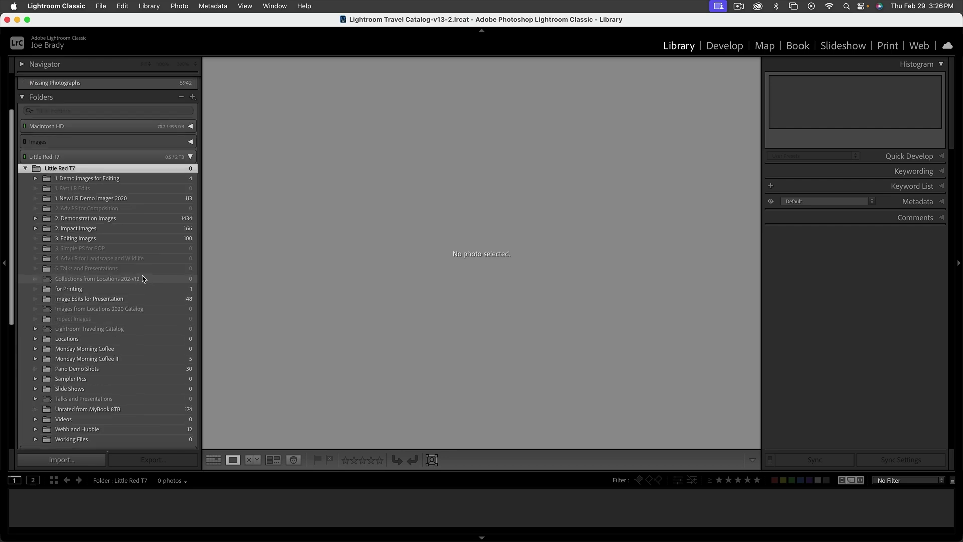
left_click(88, 230)
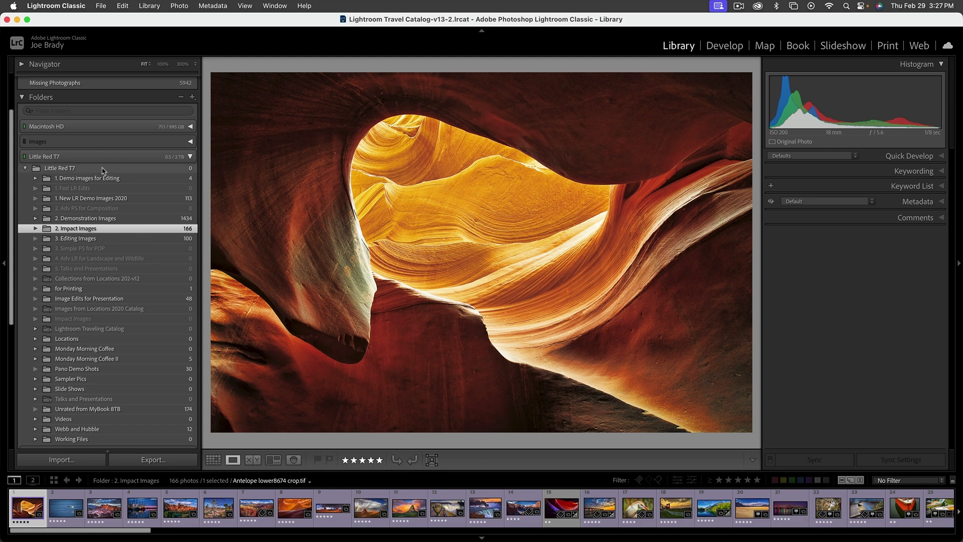
Create a new collection from the 2. Impact Images folder
right_click(134, 230)
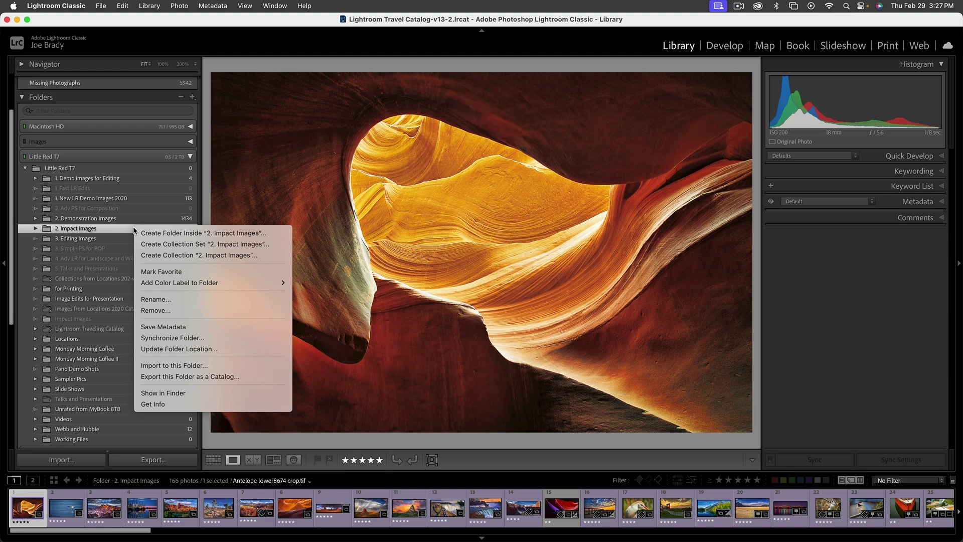
left_click(178, 257)
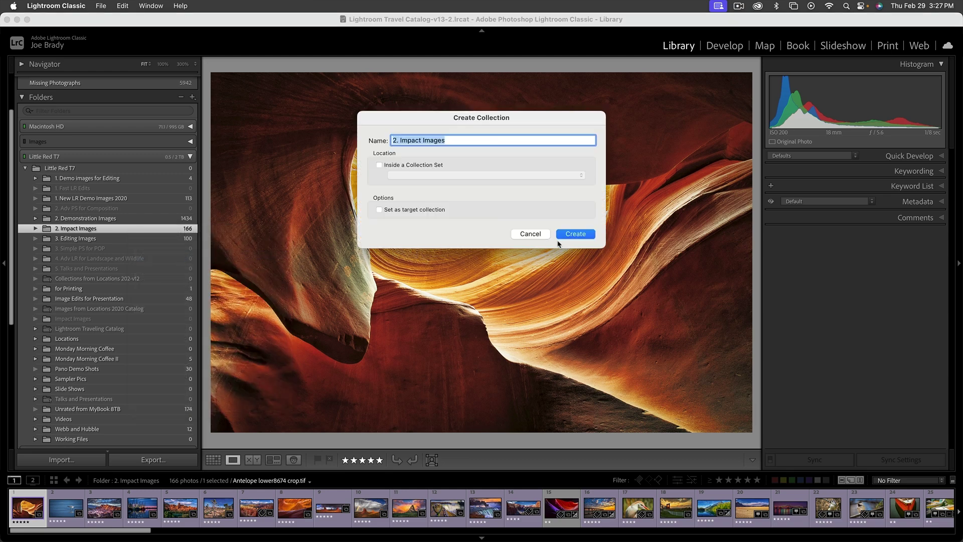
left_click(571, 234)
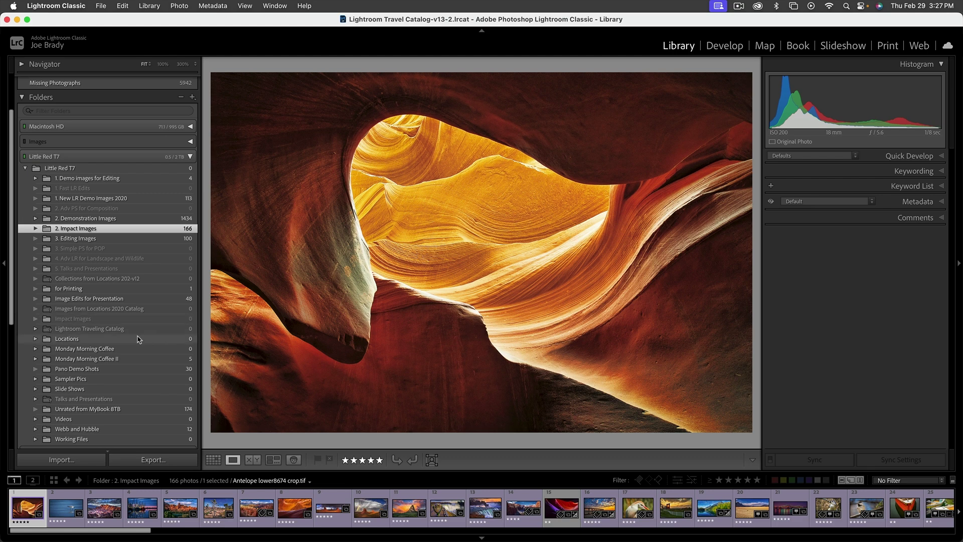
Display the new 2. Impact Images collection with its 328 photos
scroll(125, 256, "down", 10)
scroll(125, 256, "down", 1)
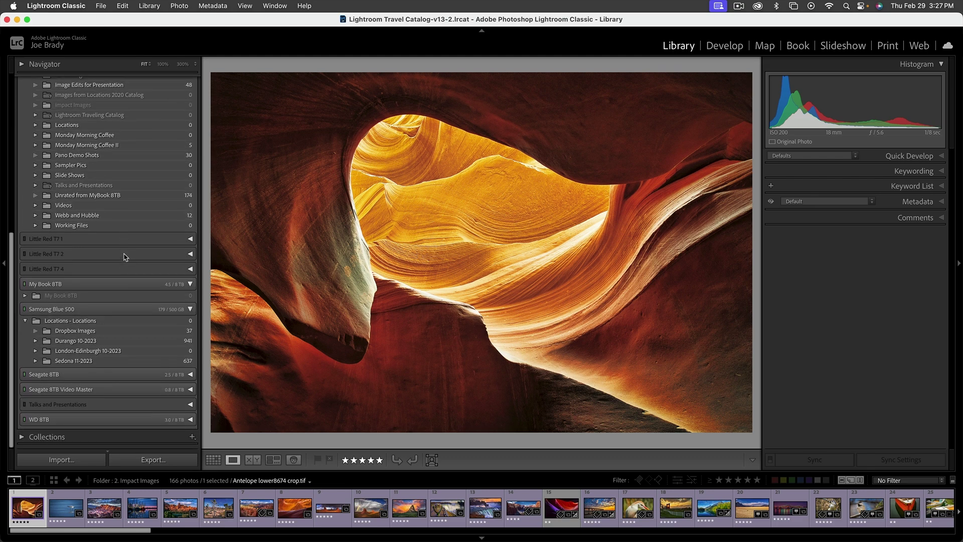
left_click(22, 437)
scroll(100, 302, "down", 10)
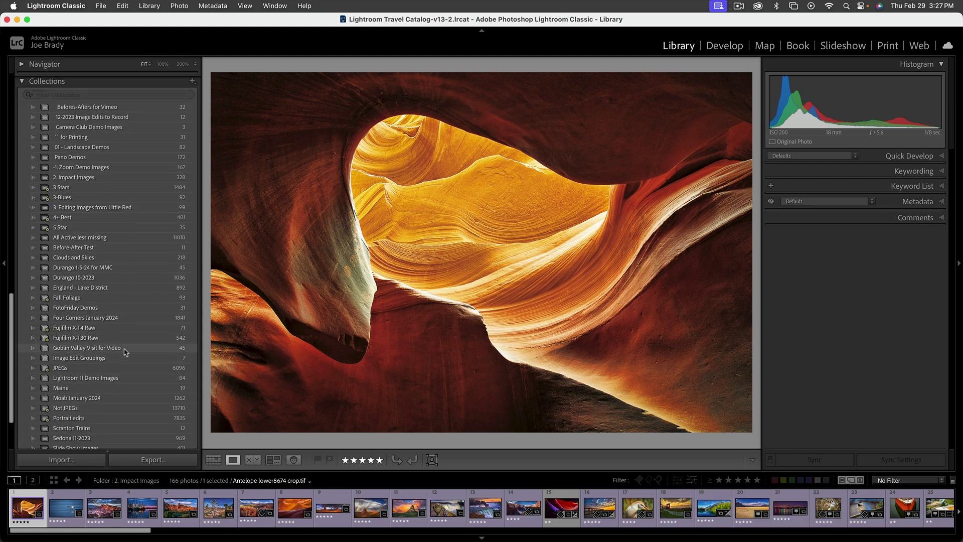
left_click(78, 179)
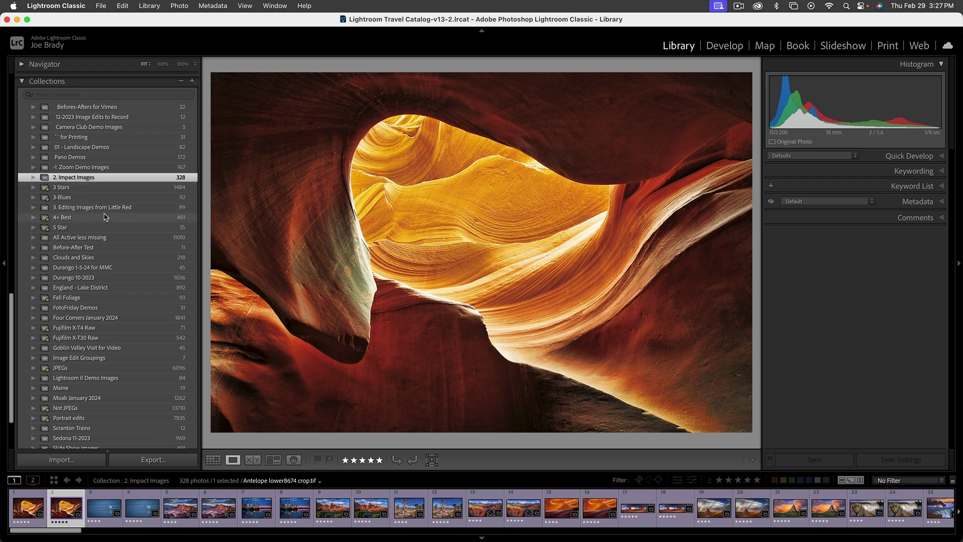
scroll(104, 217, "up", 10)
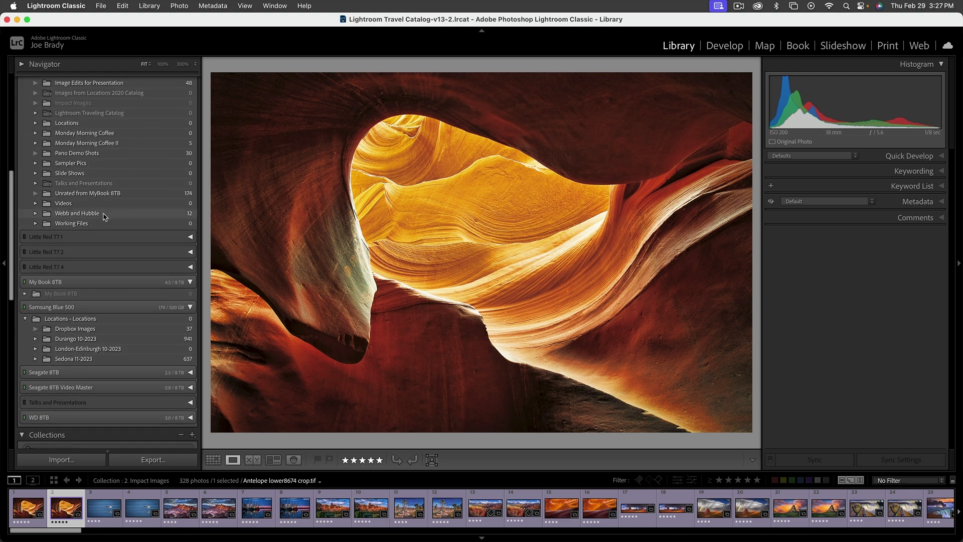
scroll(104, 216, "up", 10)
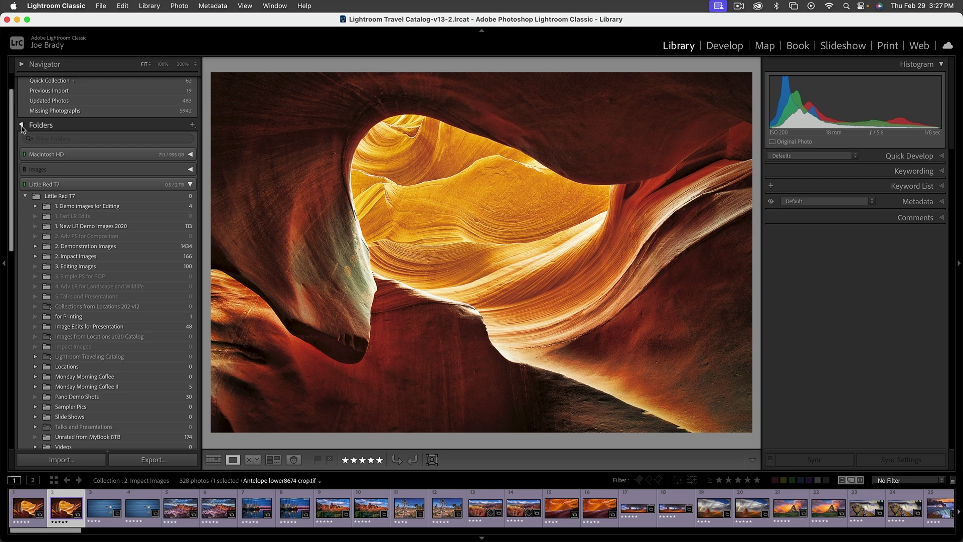
Collapse the Folders and Collections panels, then hide the Folders panel from the left side
left_click(22, 125)
left_click(22, 140)
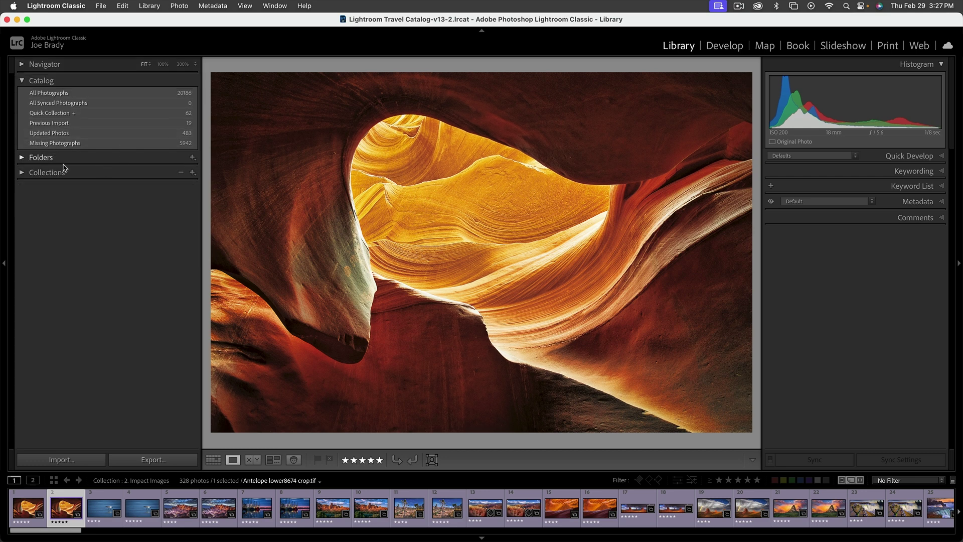
right_click(118, 162)
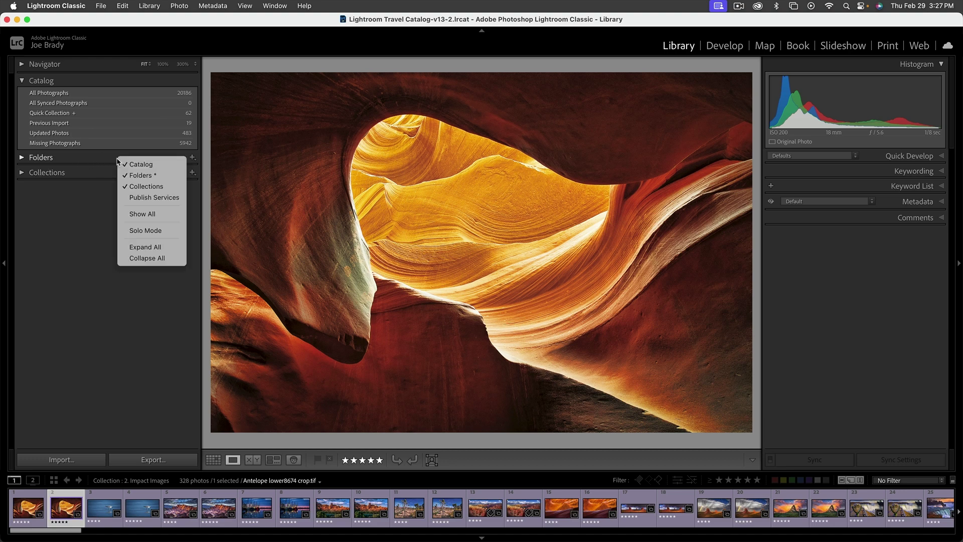
left_click(140, 178)
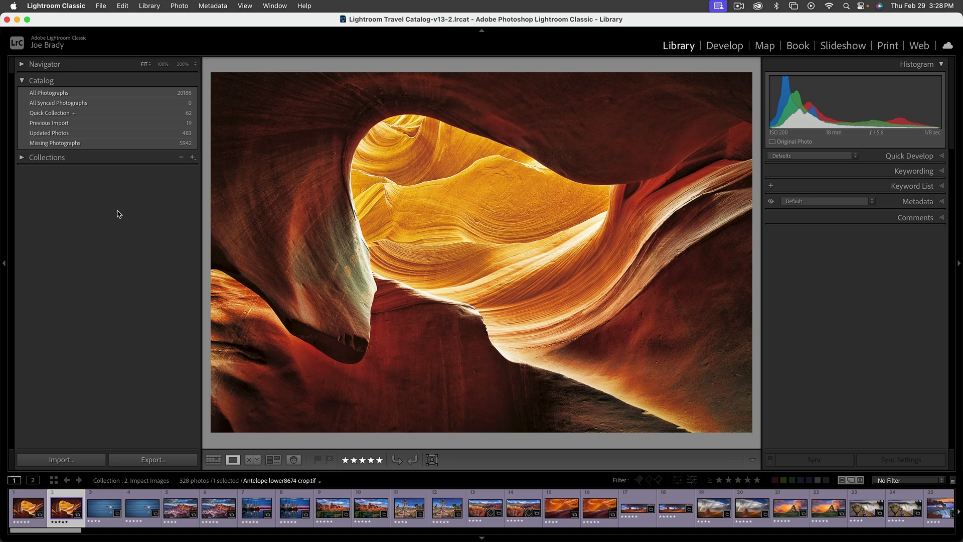
Restore the Folders panel, expand its folder tree, then collapse it again
right_click(111, 159)
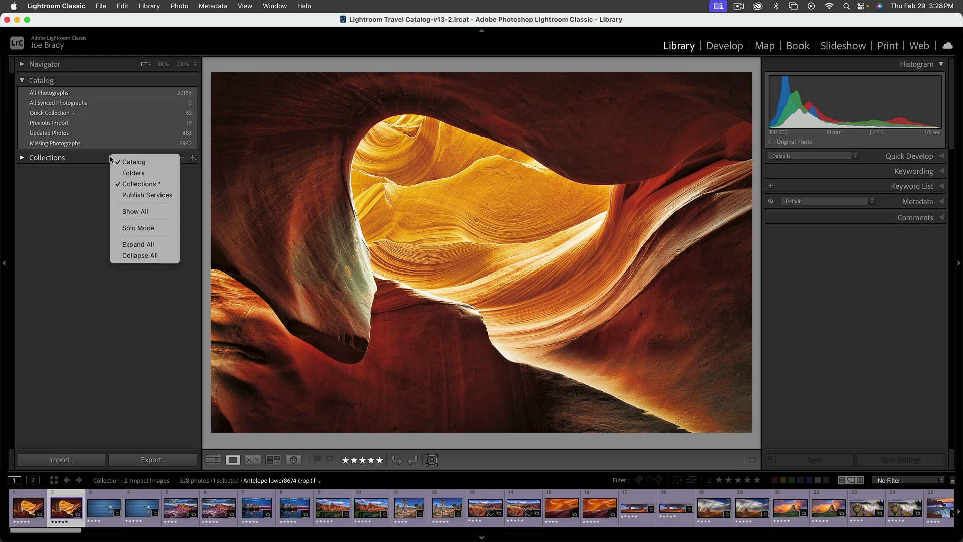
left_click(134, 173)
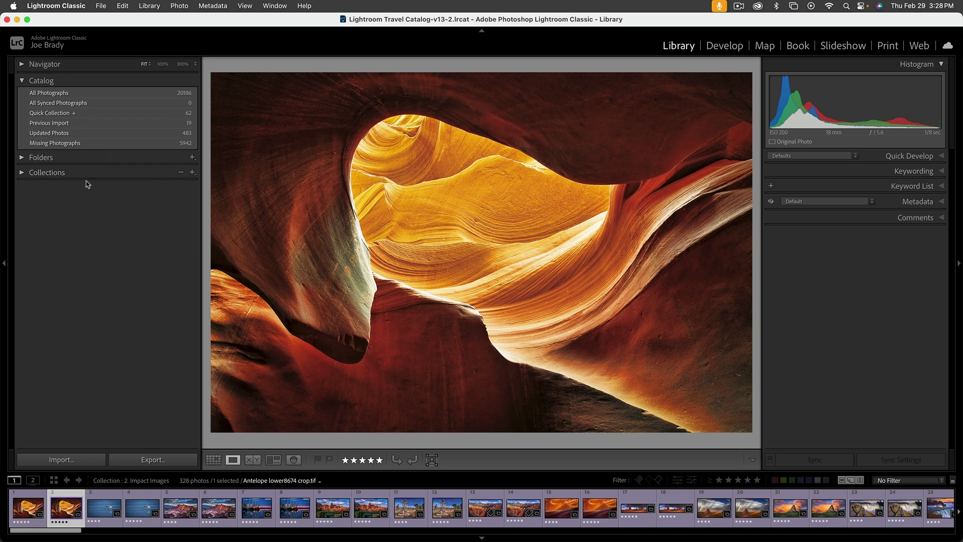
left_click(55, 158)
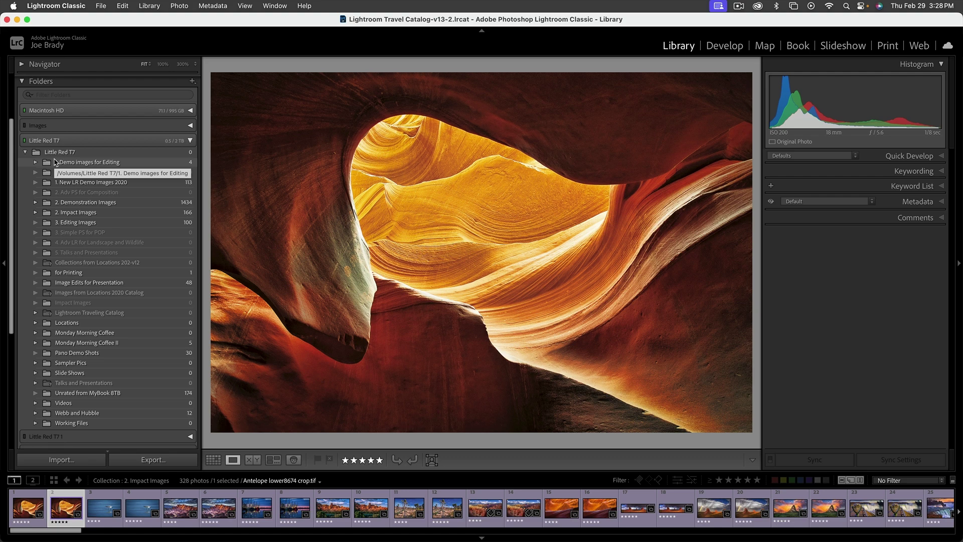
scroll(56, 162, "up", 4)
left_click(61, 160)
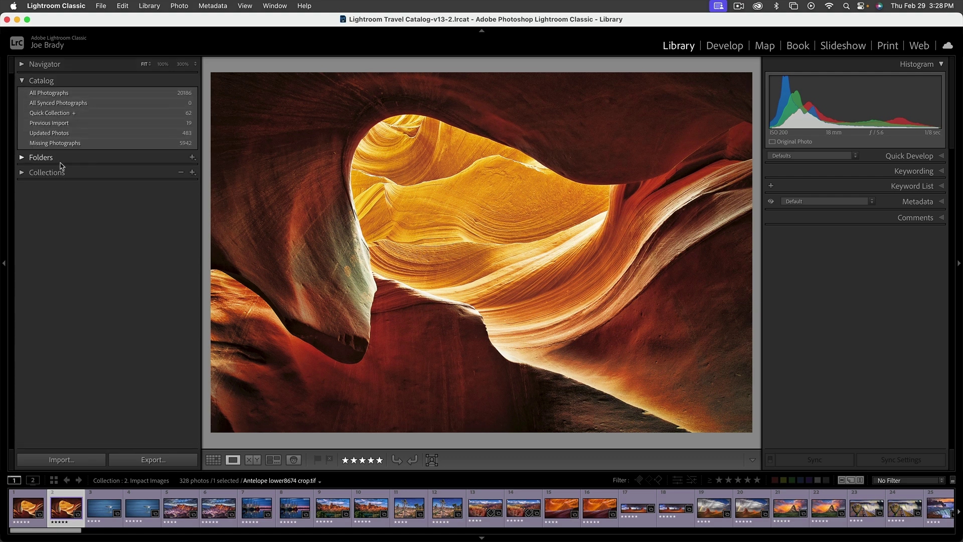